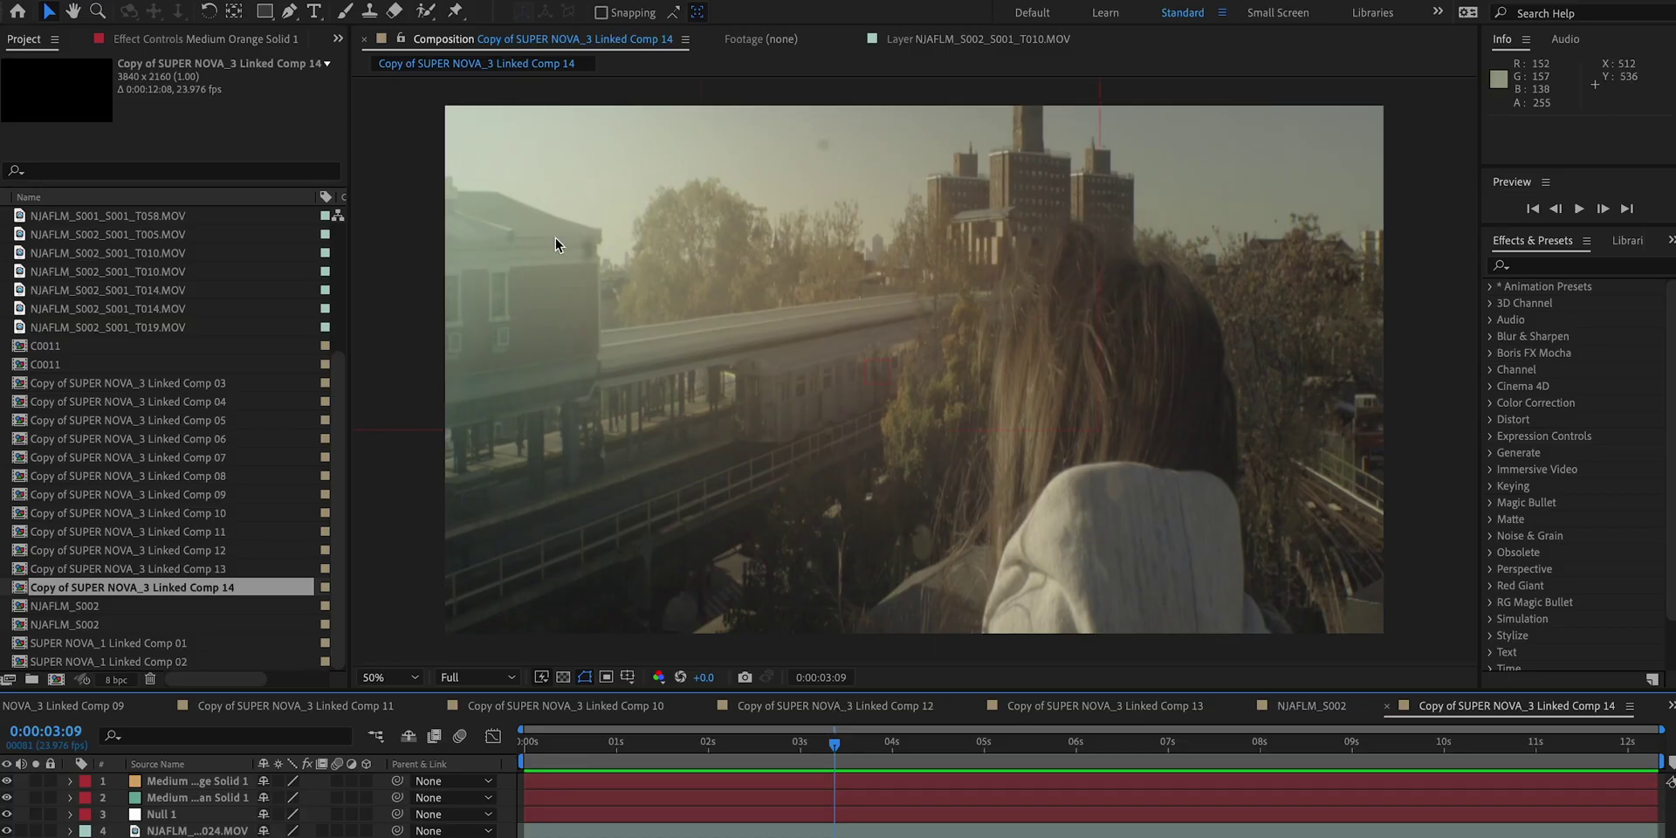
Pre-compose the rooftop footage layer into 'NJAFLM_S001_S001_T024.MOV Comp 1', leaving all attributes.
{"action": "left_click", "coordinate": [179, 831]}
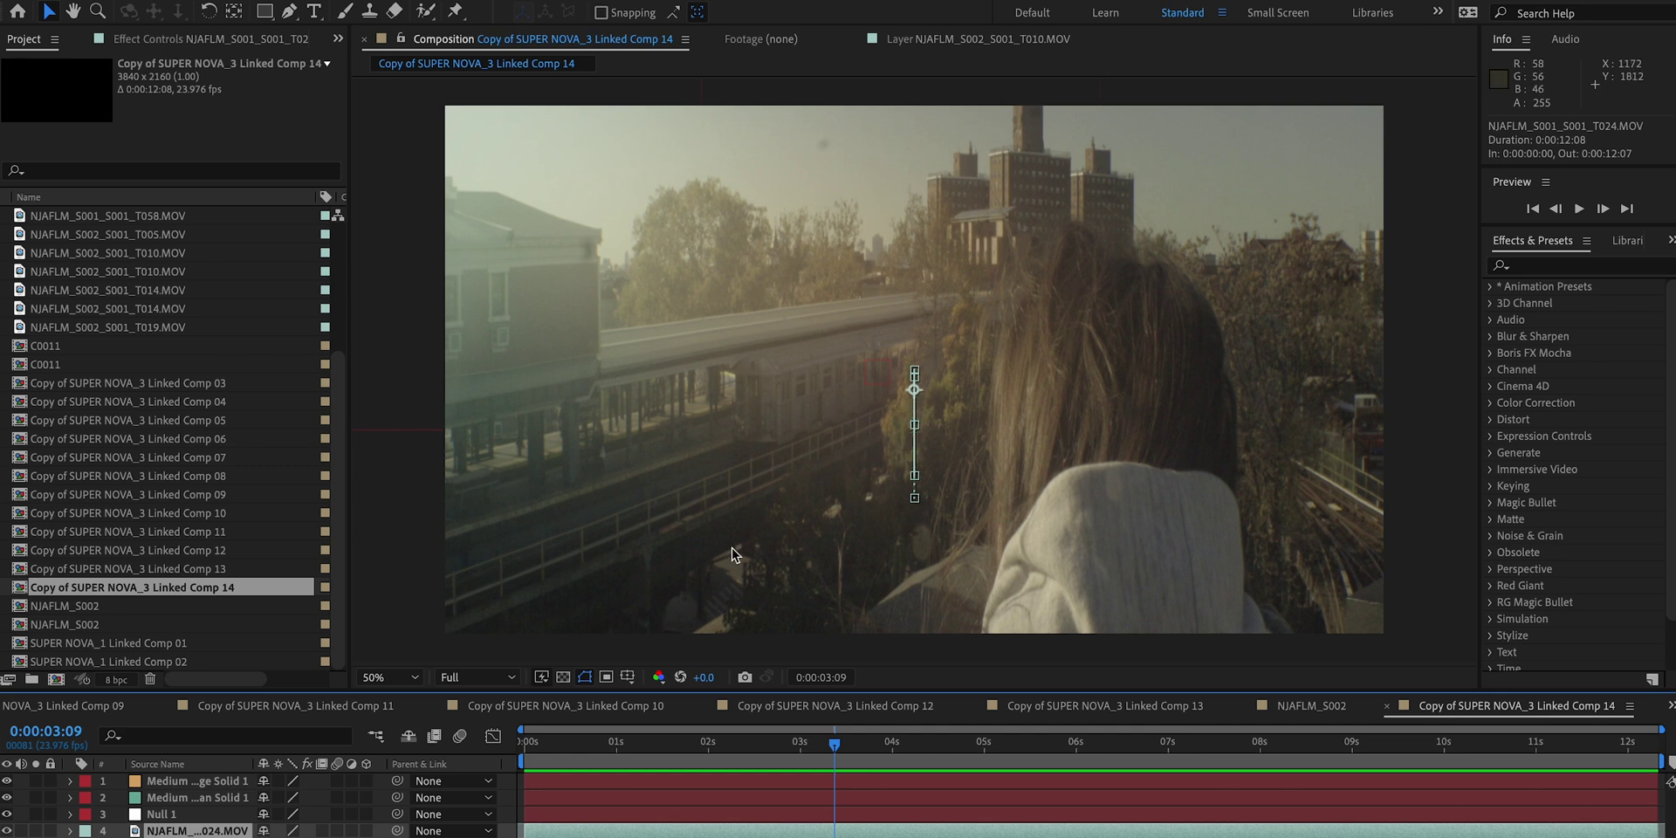
{"action": "key", "text": "comma"}
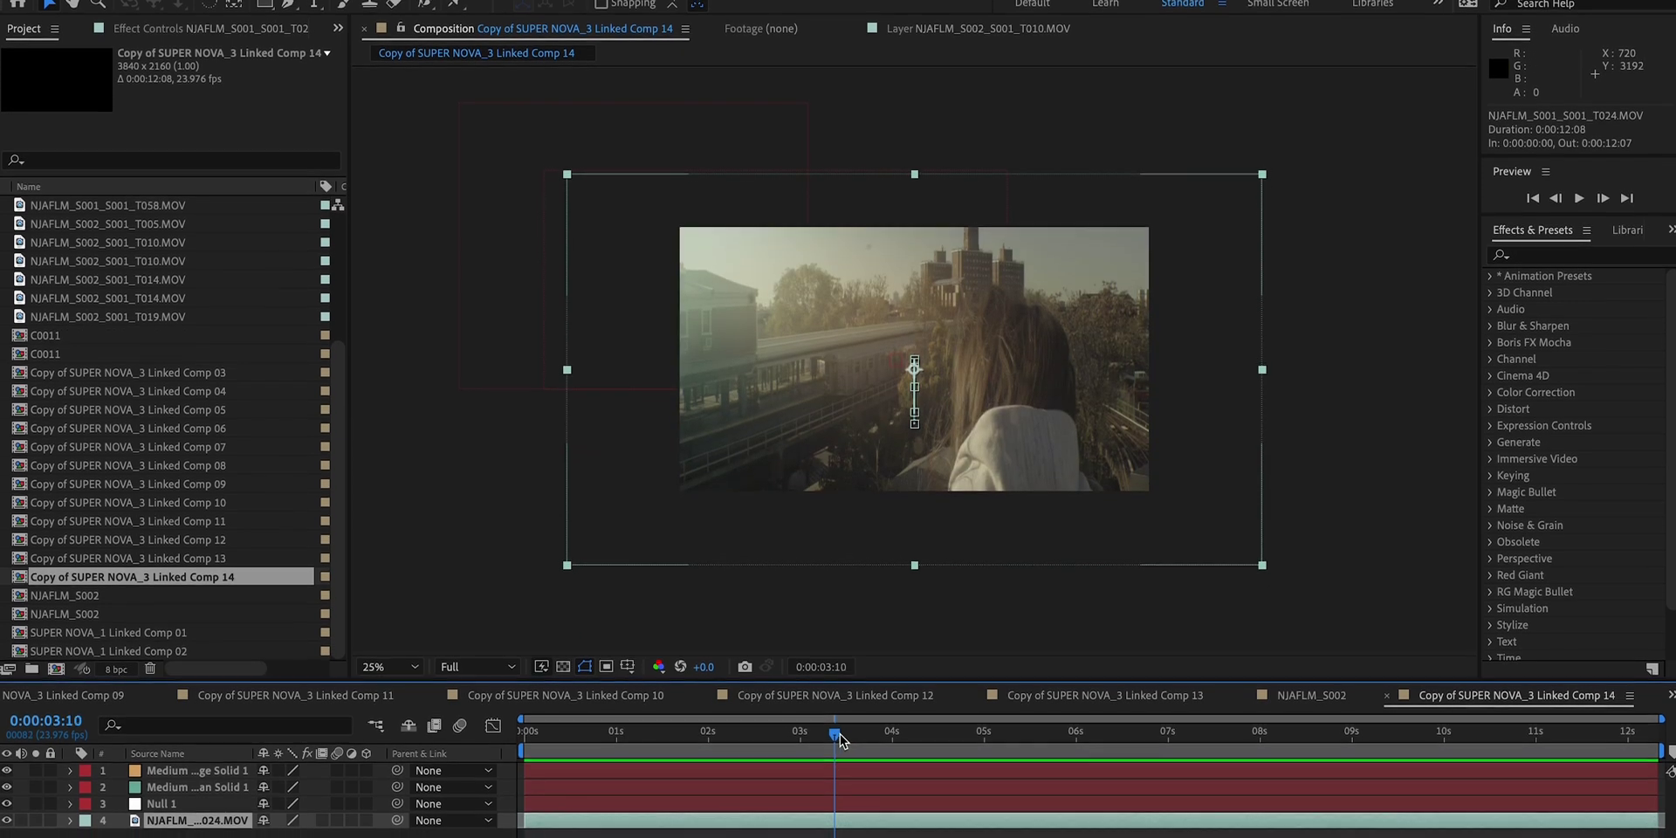
{"action": "left_click_drag", "start_coordinate": [835, 744], "coordinate": [538, 769]}
{"action": "left_click", "coordinate": [337, 0]}
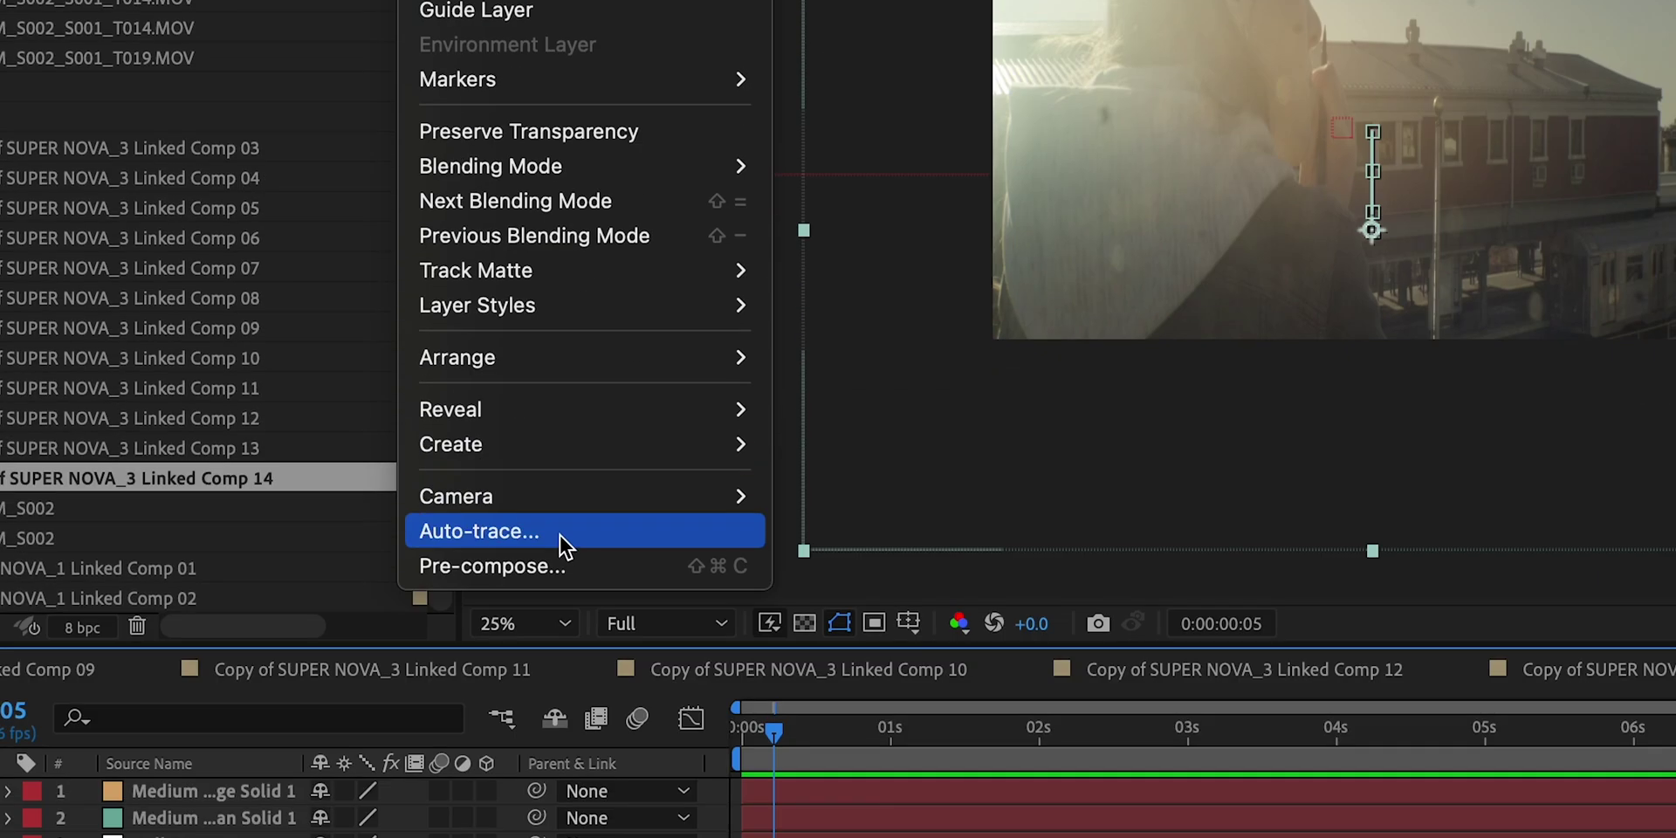
{"action": "left_click", "coordinate": [563, 566]}
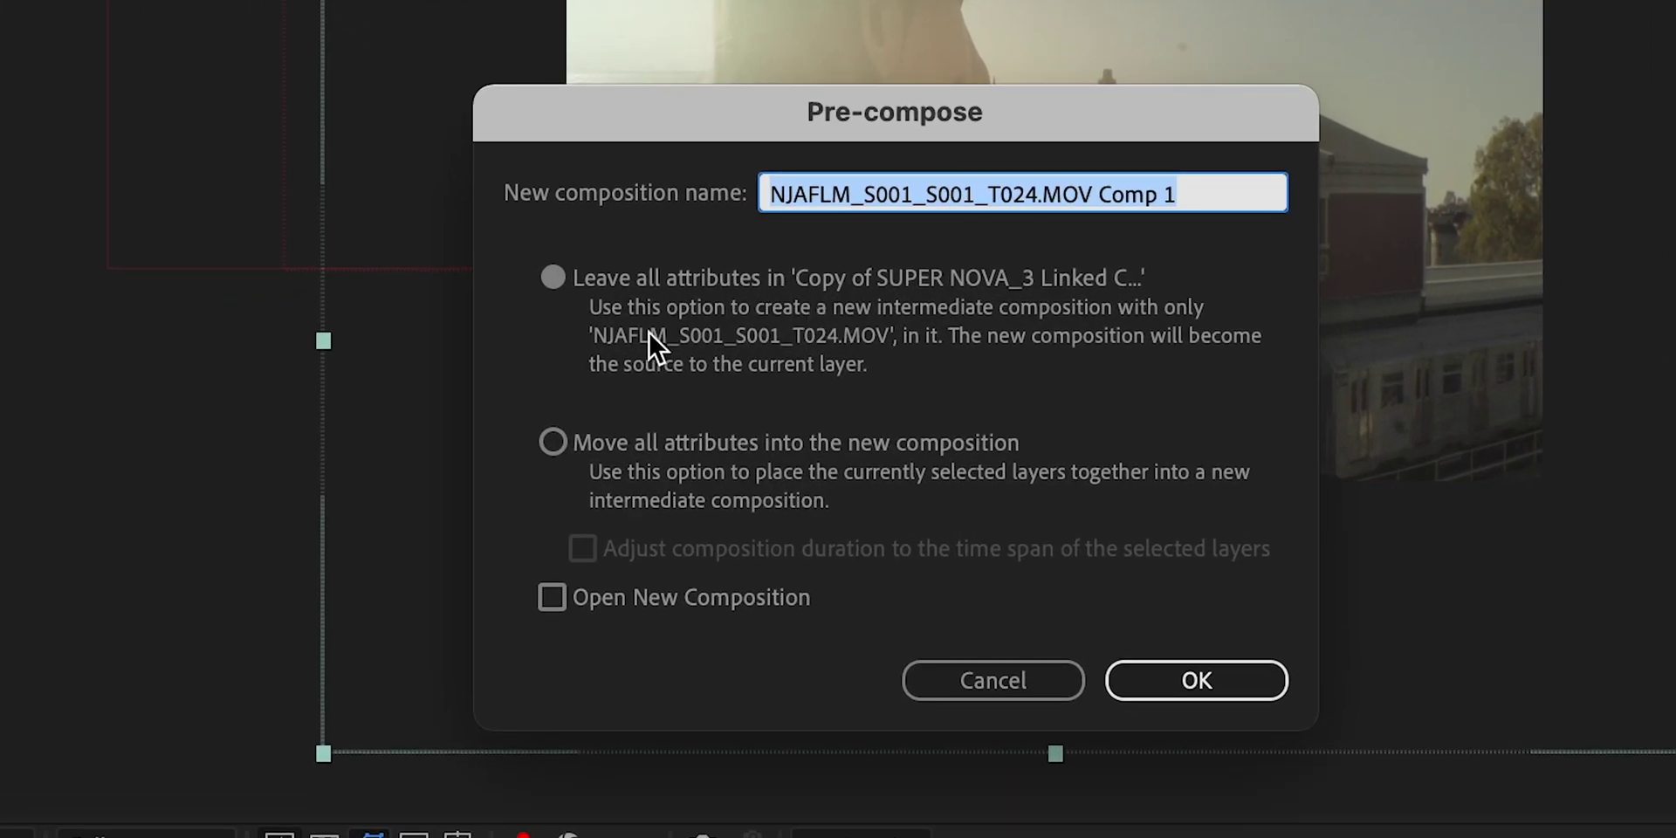
{"action": "left_click", "coordinate": [1196, 680]}
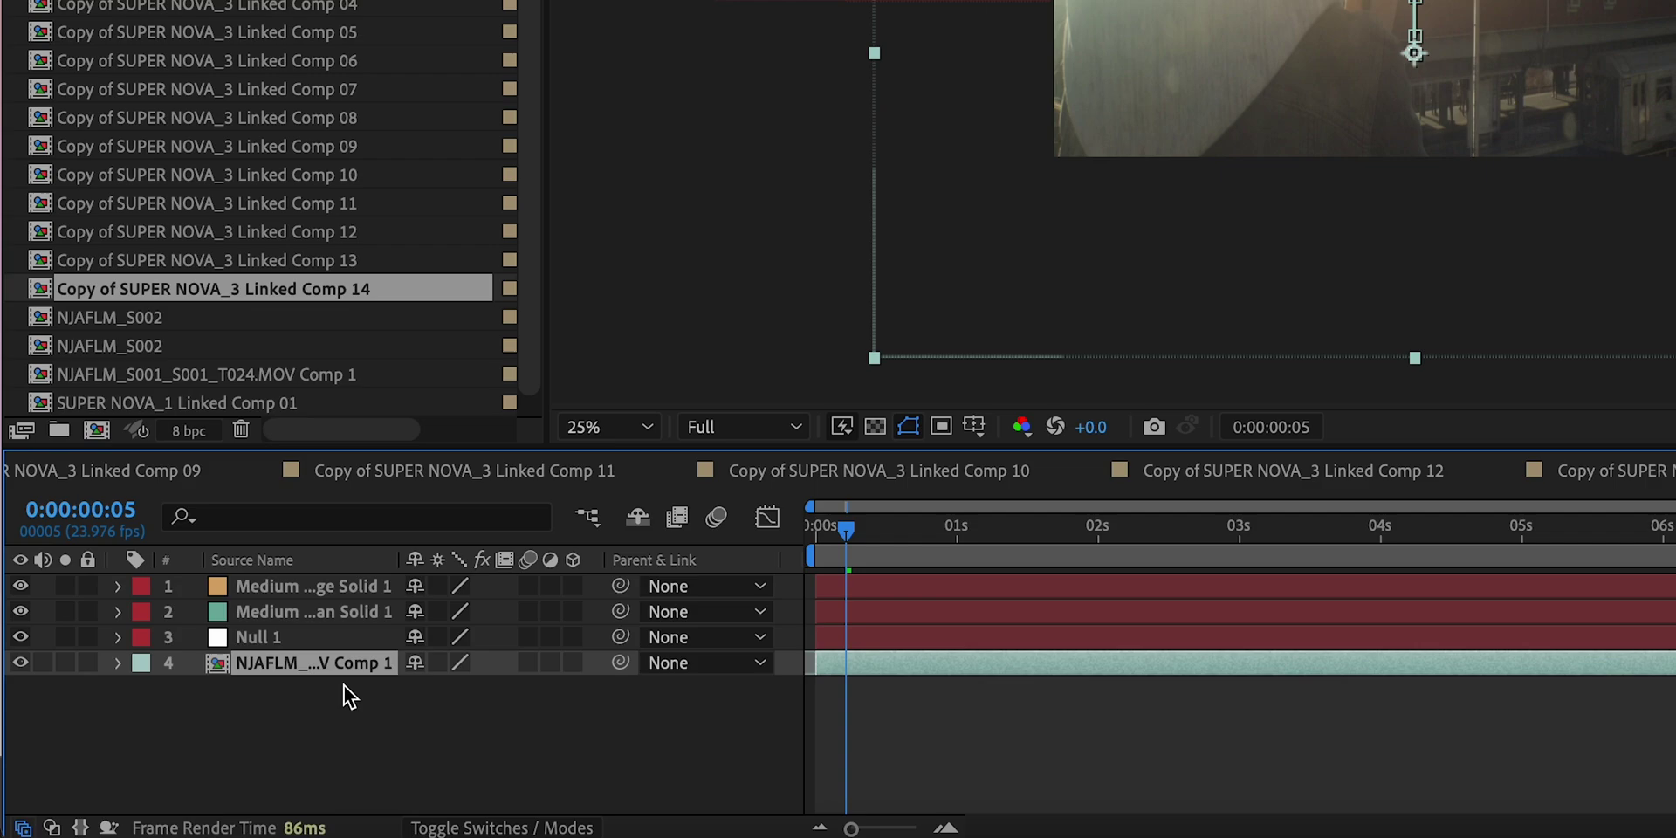
Open the precomp and set its work area from 3;44;44;08 to 3;45;13;01.
{"action": "double_click", "coordinate": [332, 664]}
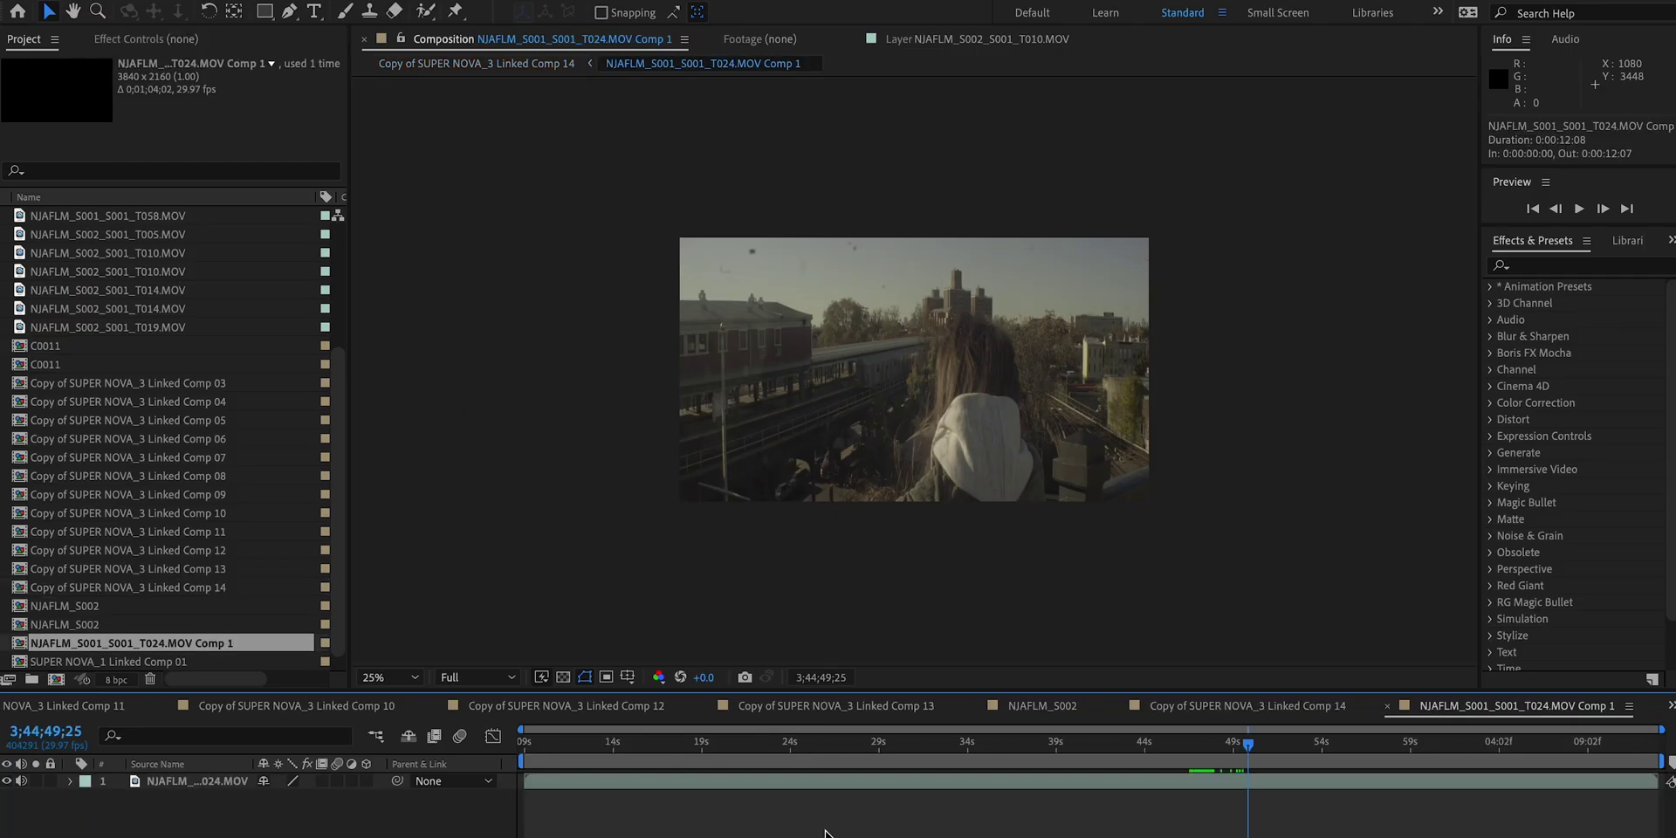
{"action": "left_click_drag", "start_coordinate": [871, 749], "coordinate": [1260, 744]}
{"action": "key", "text": "b"}
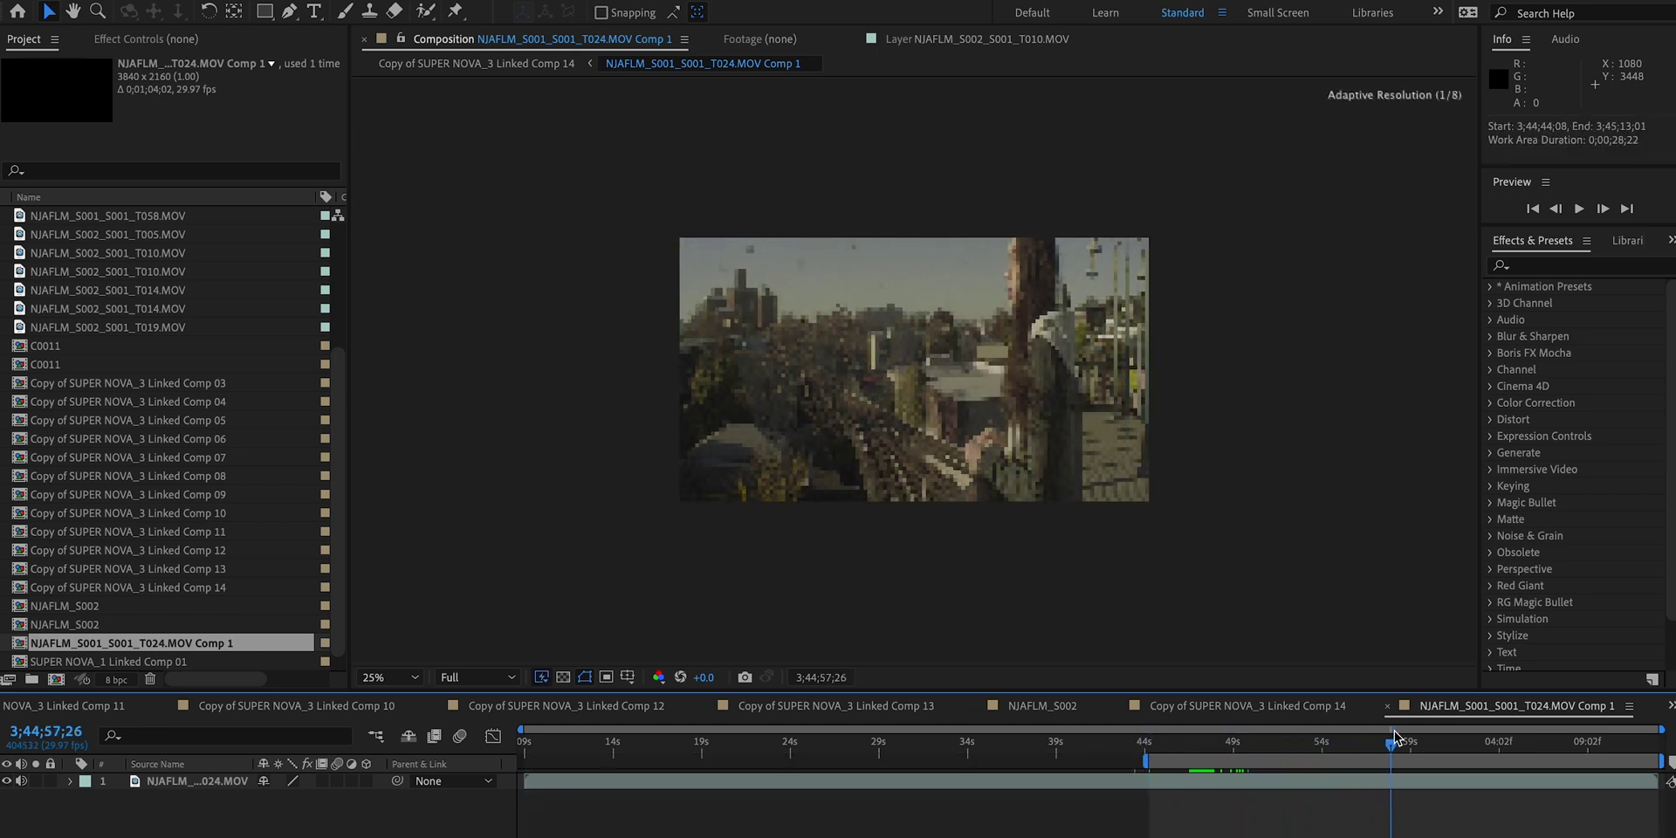
{"action": "left_click_drag", "start_coordinate": [1489, 715], "coordinate": [1602, 750]}
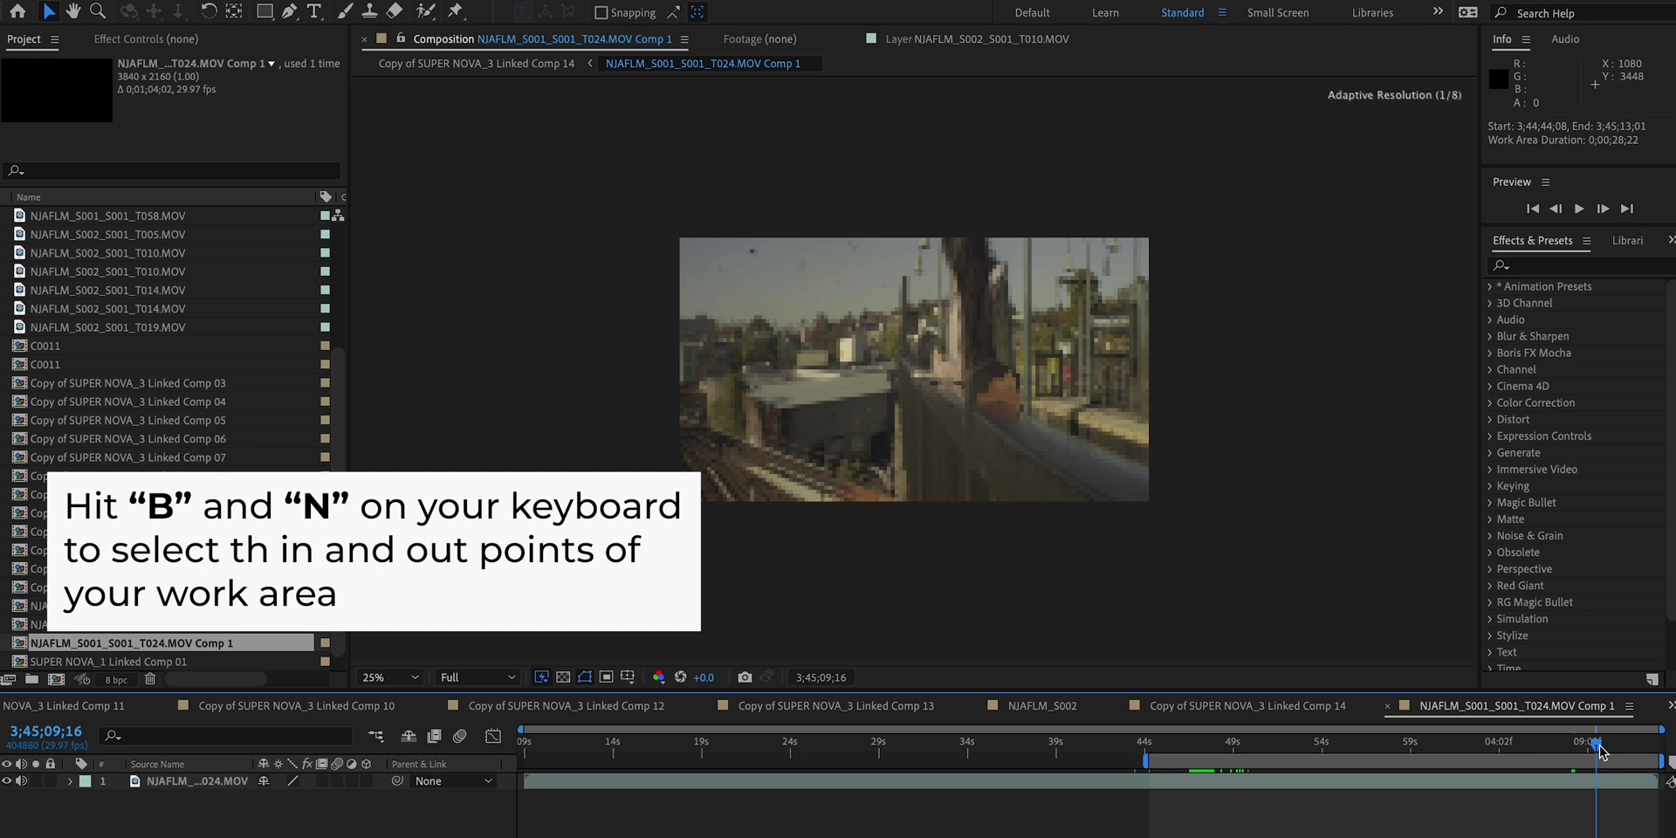
{"action": "key", "text": "n"}
Return the playhead to the work area start with the footage layer deselected.
{"action": "left_click", "coordinate": [1354, 782]}
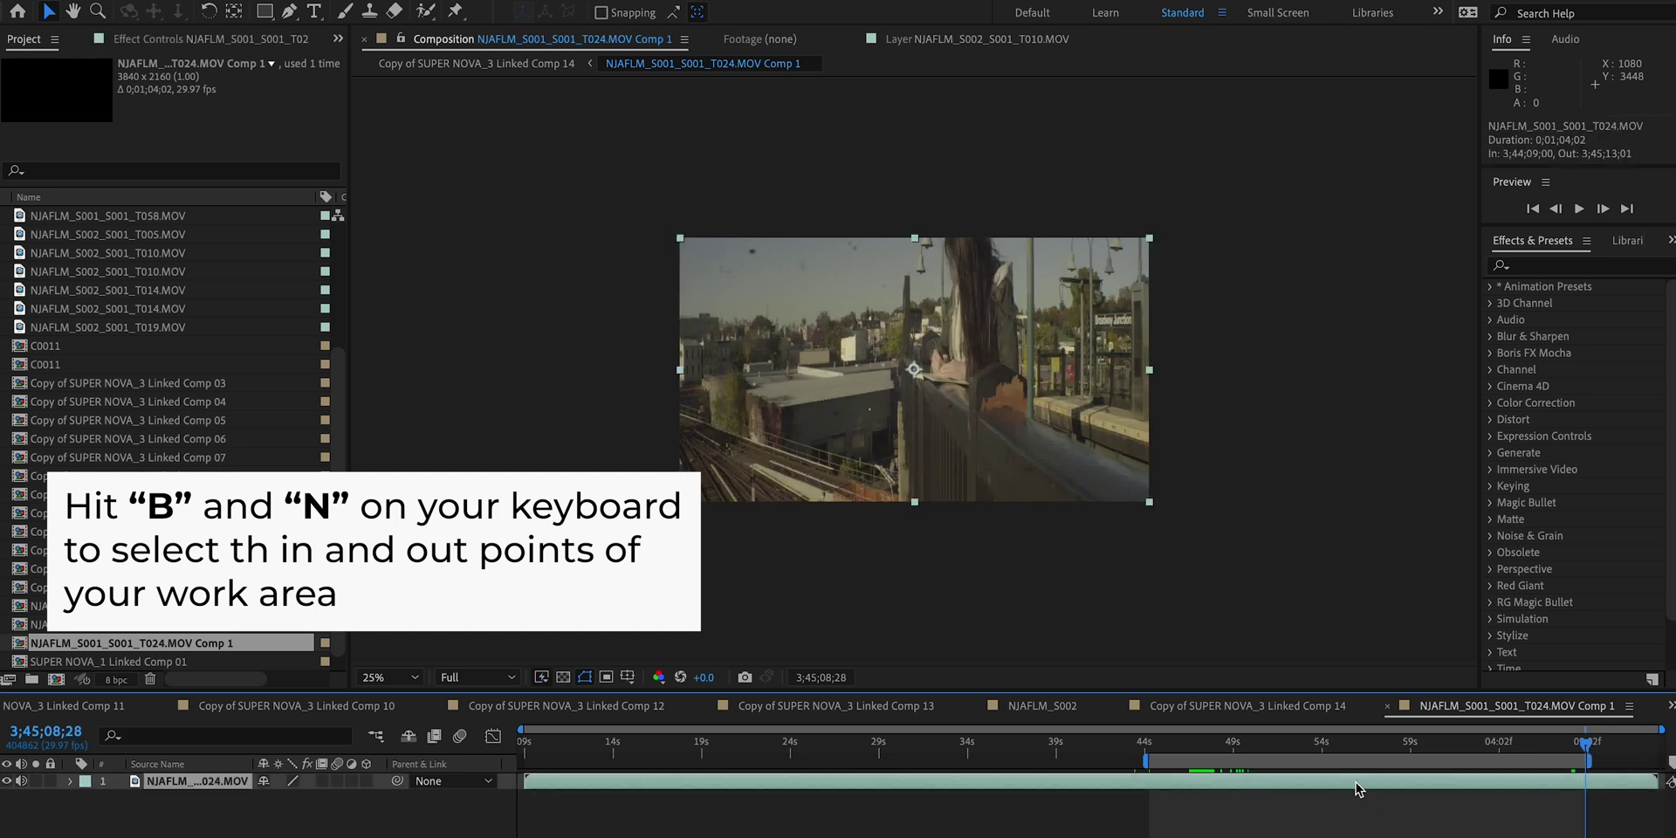
{"action": "key", "text": "ctrl+shift+a"}
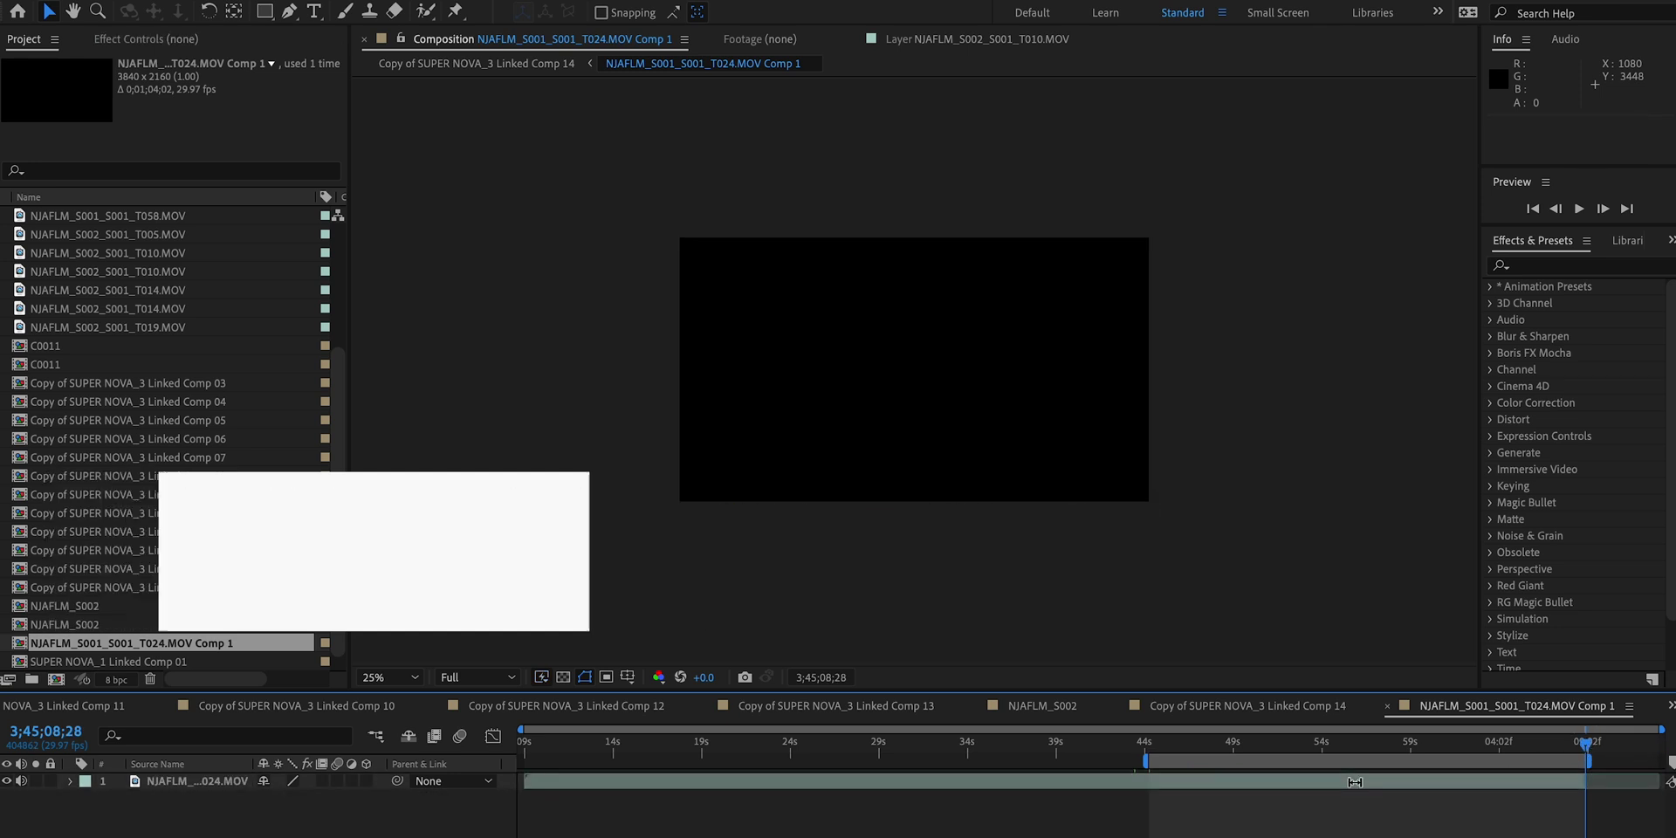
{"action": "left_click_drag", "start_coordinate": [1151, 751], "coordinate": [1147, 751]}
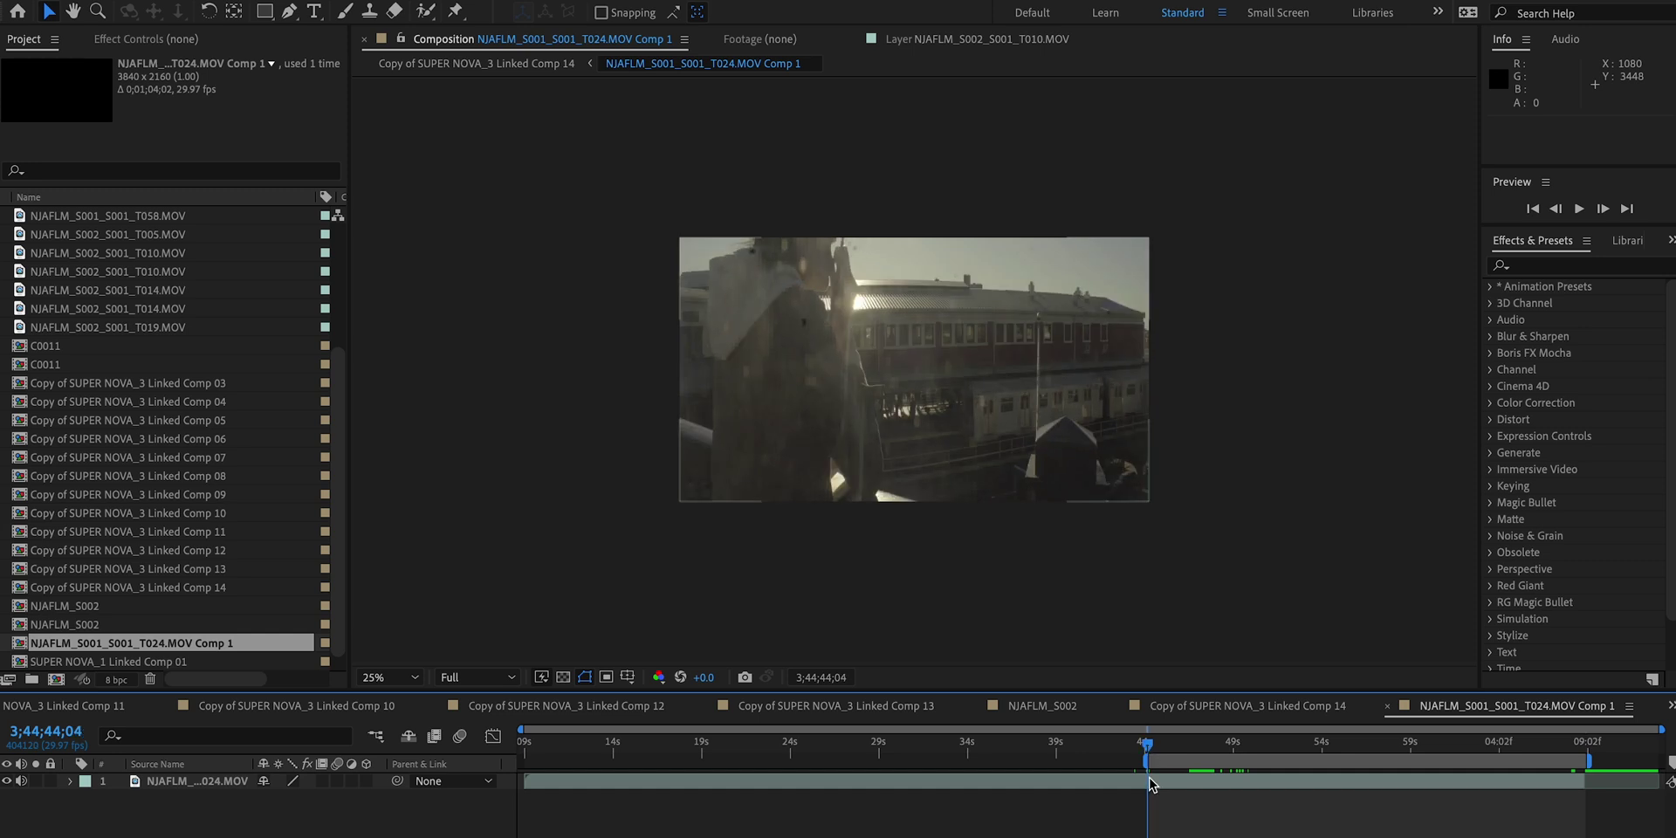
{"action": "left_click", "coordinate": [1135, 782]}
{"action": "left_click", "coordinate": [1131, 799]}
Play the work area and boost the viewer exposure to +2.2 to reveal the sky spots.
{"action": "key", "text": "space"}
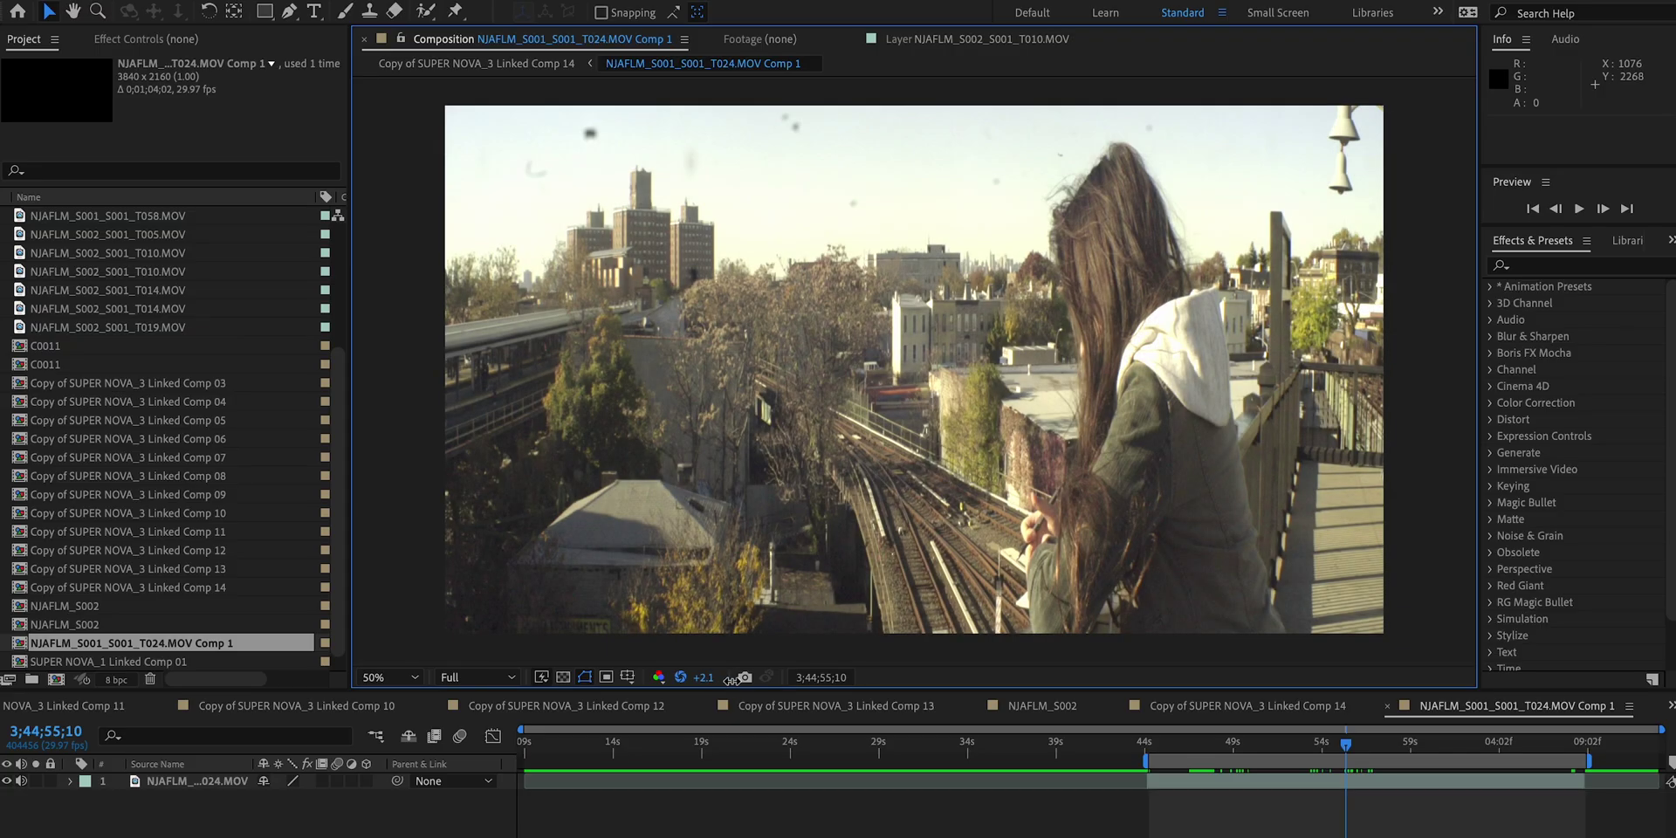
{"action": "left_click_drag", "start_coordinate": [731, 680], "coordinate": [733, 680]}
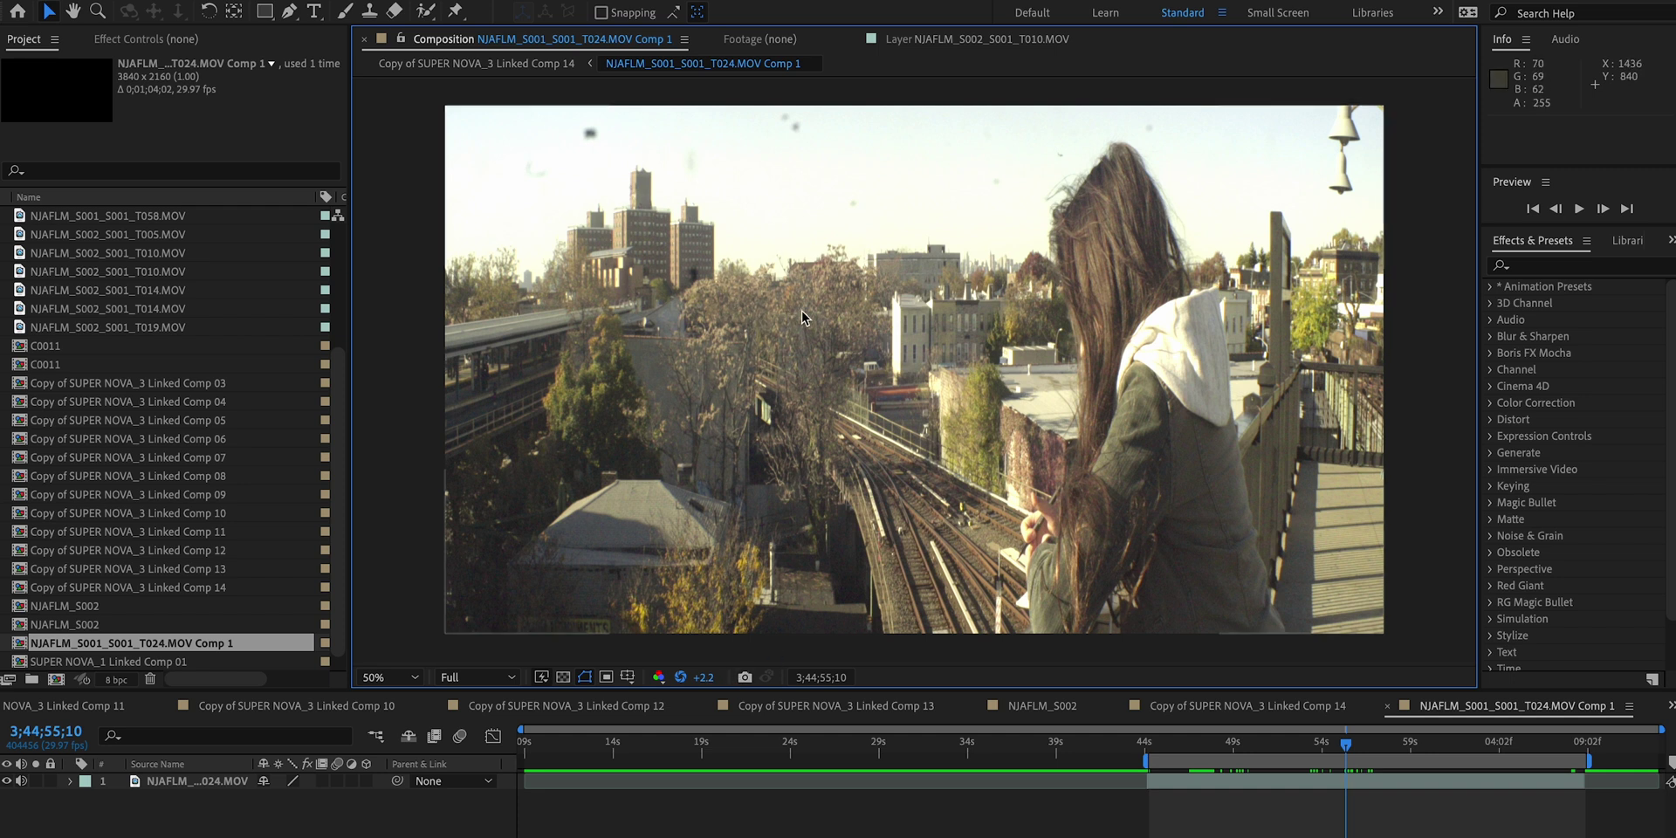
{"action": "left_click", "coordinate": [1347, 762]}
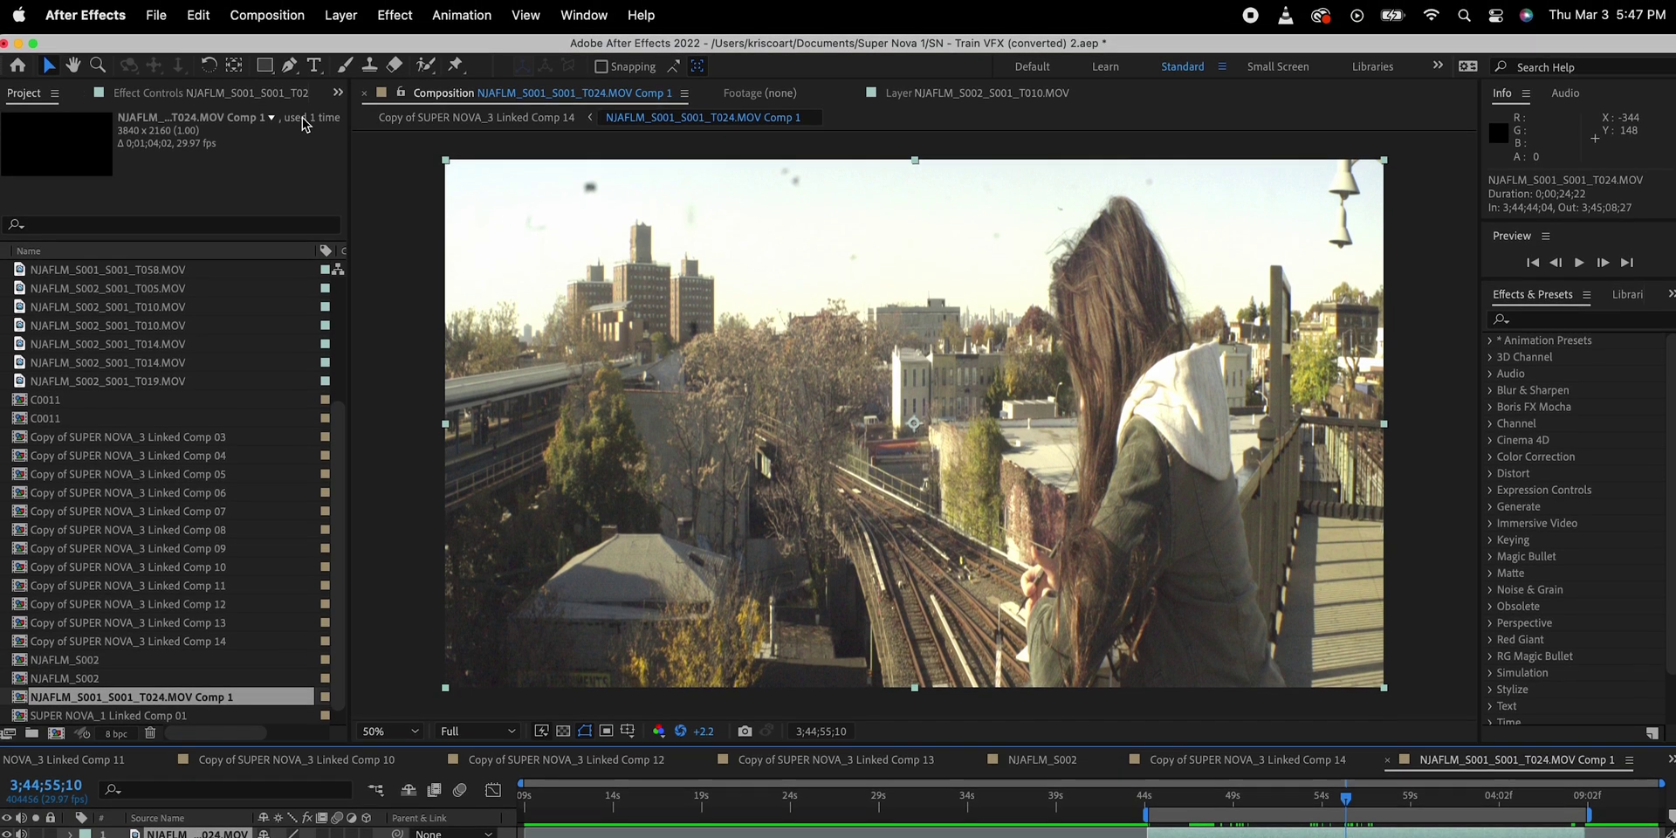
{"action": "left_click", "coordinate": [289, 64]}
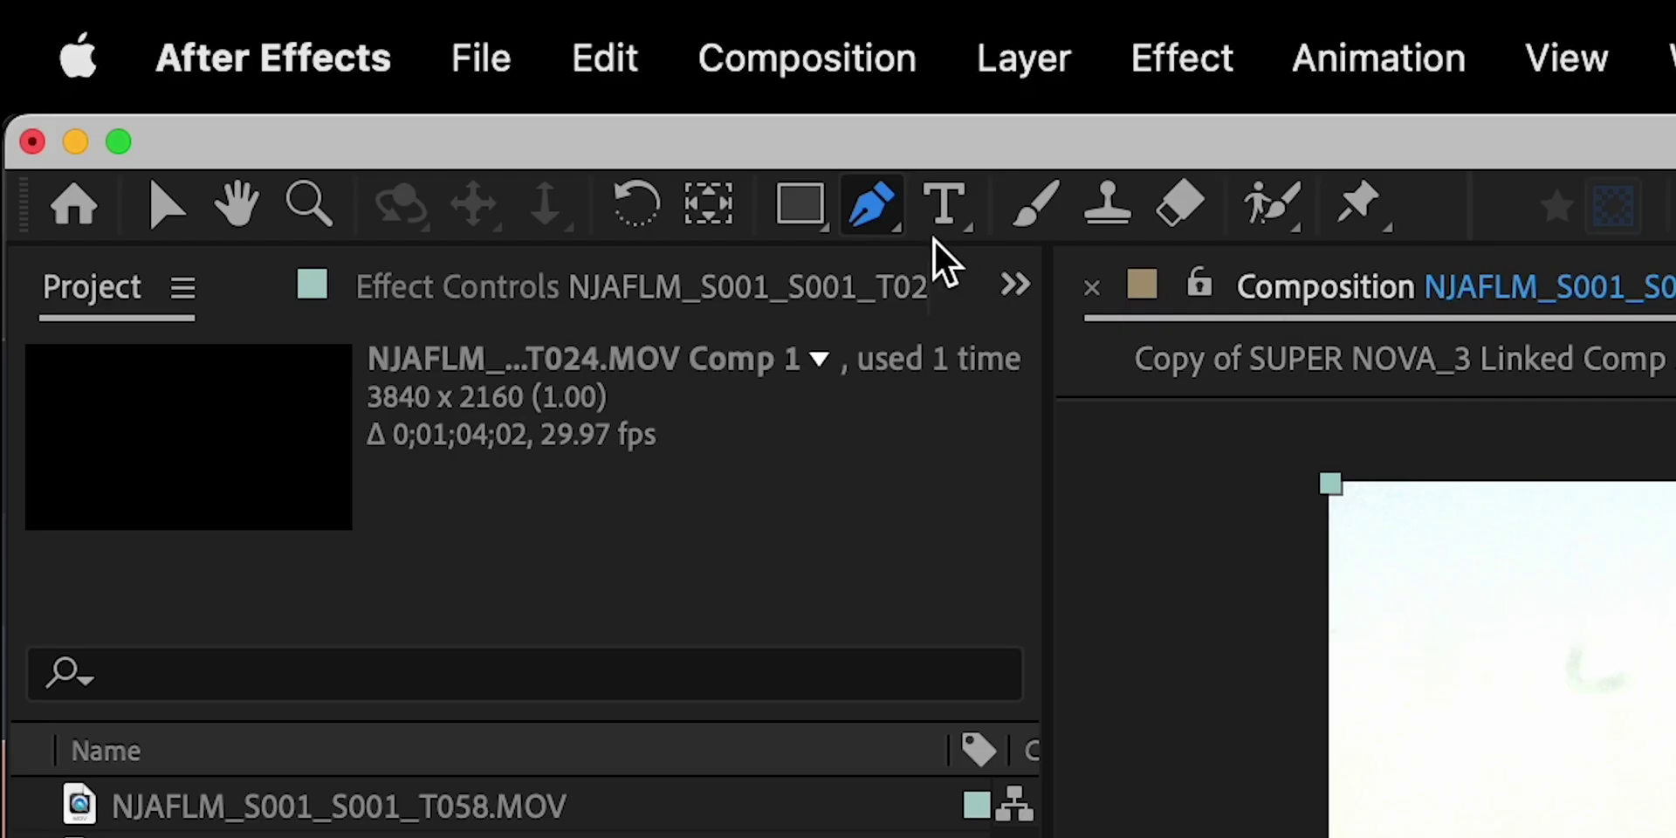
Draw an elliptical Mask 1 around the top-left sky spot and set it to Subtract.
{"action": "left_click_drag", "start_coordinate": [815, 215], "coordinate": [981, 328]}
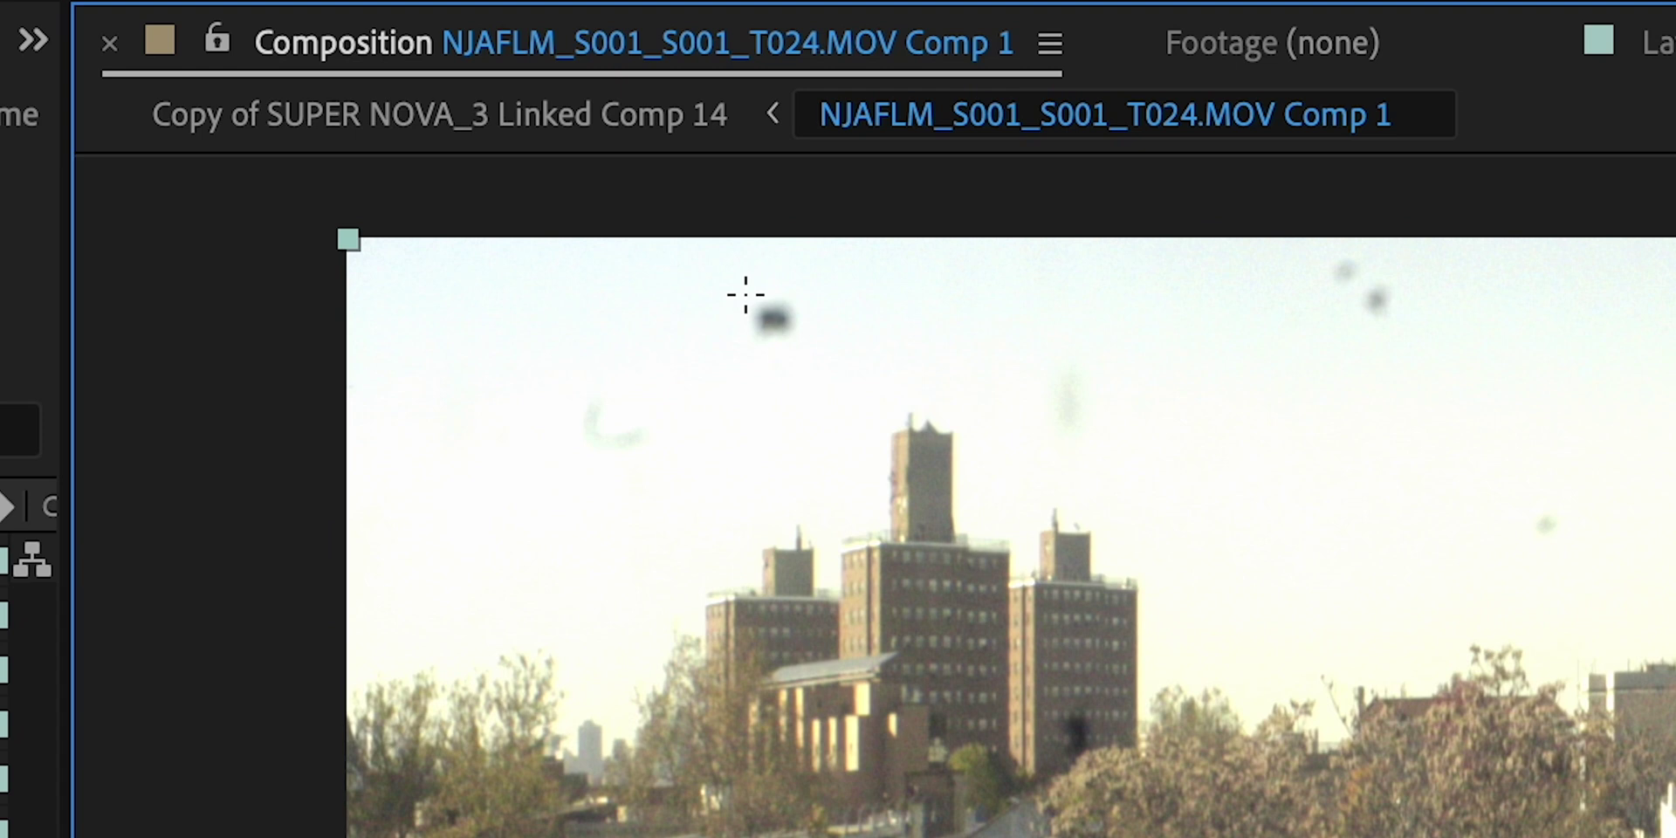
{"action": "left_click_drag", "start_coordinate": [737, 283], "coordinate": [804, 340]}
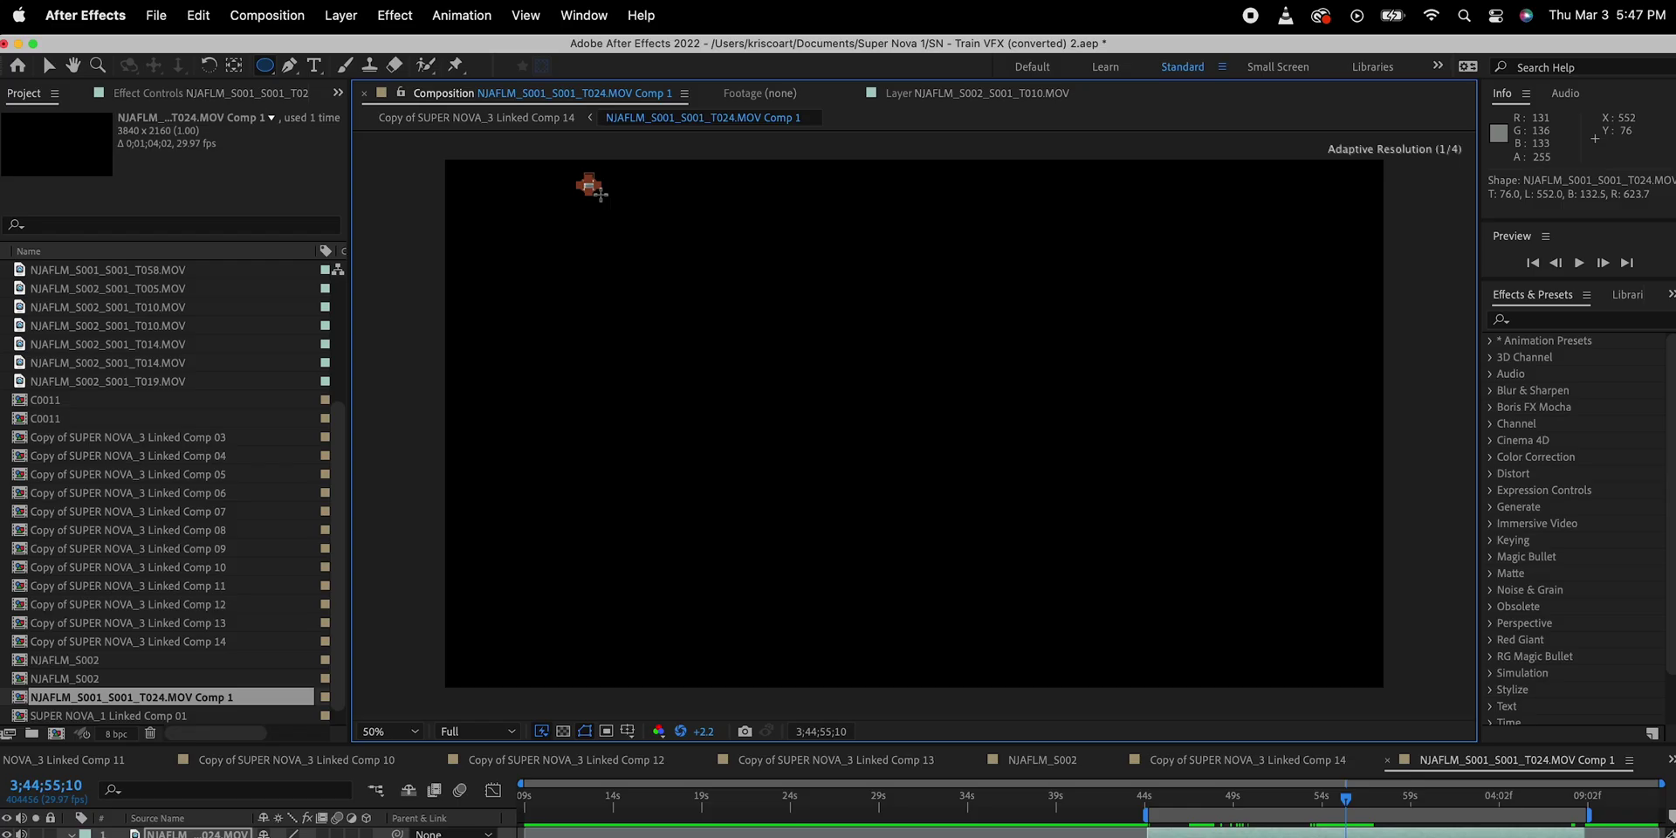
{"action": "left_click_drag", "start_coordinate": [601, 194], "coordinate": [607, 199]}
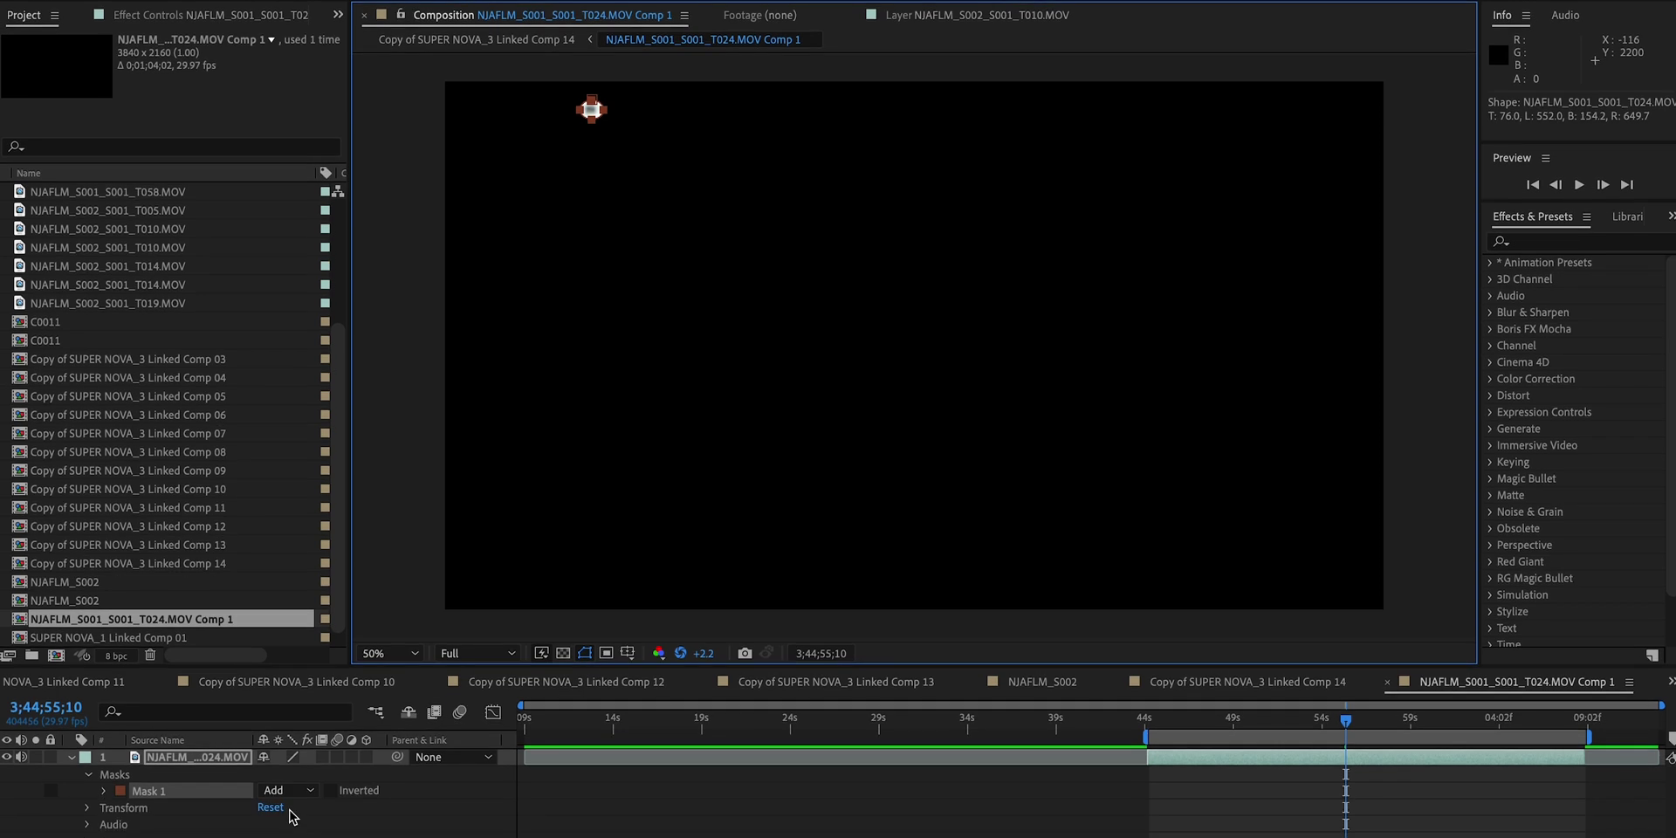
{"action": "left_click", "coordinate": [283, 793]}
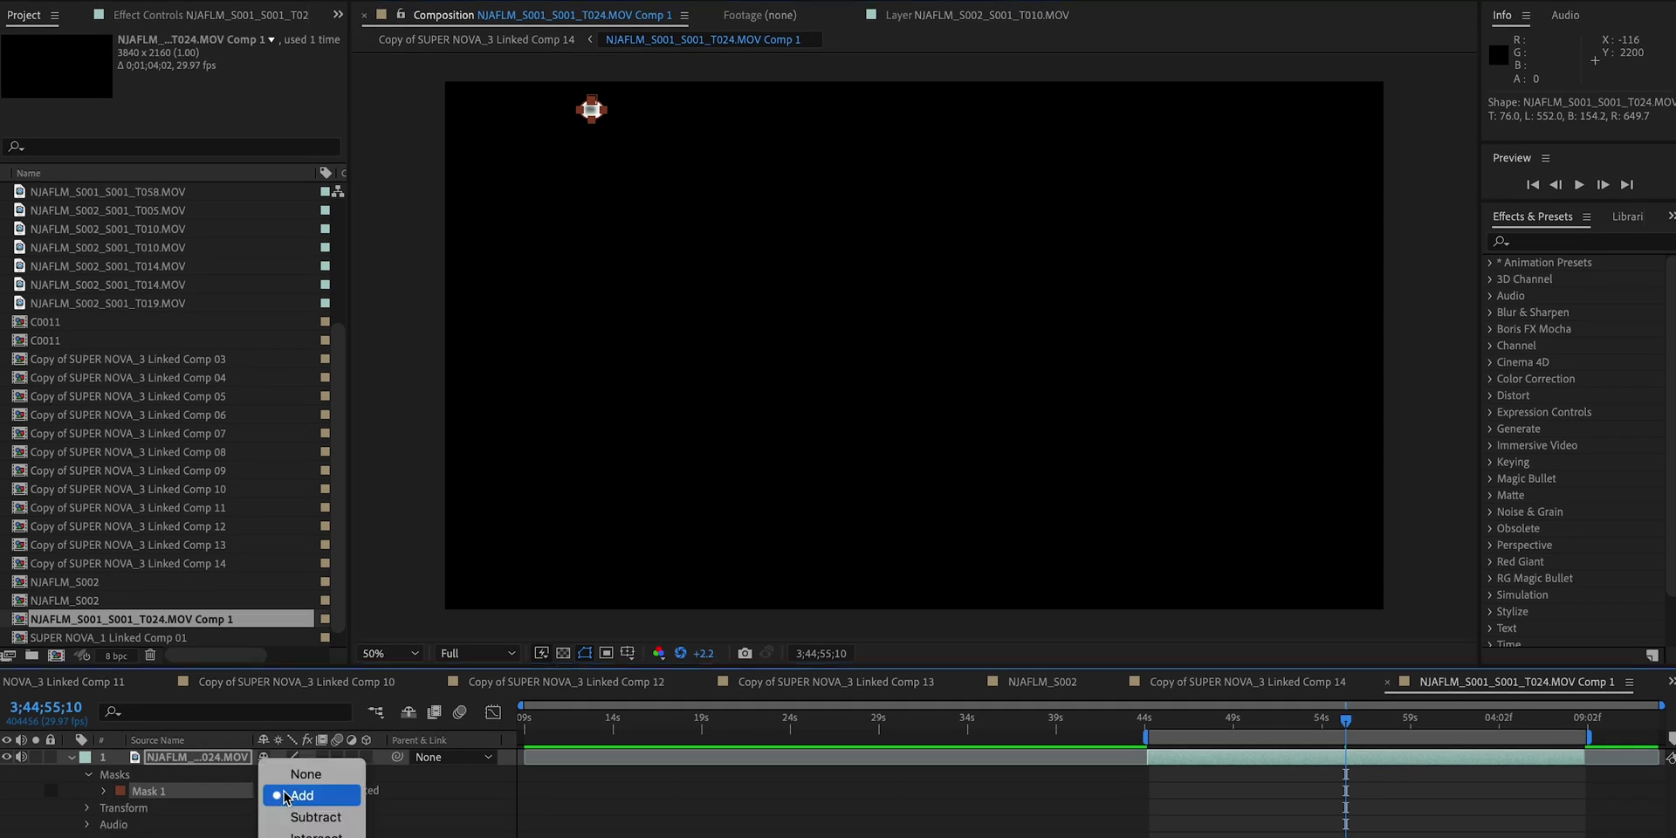
{"action": "left_click", "coordinate": [315, 817]}
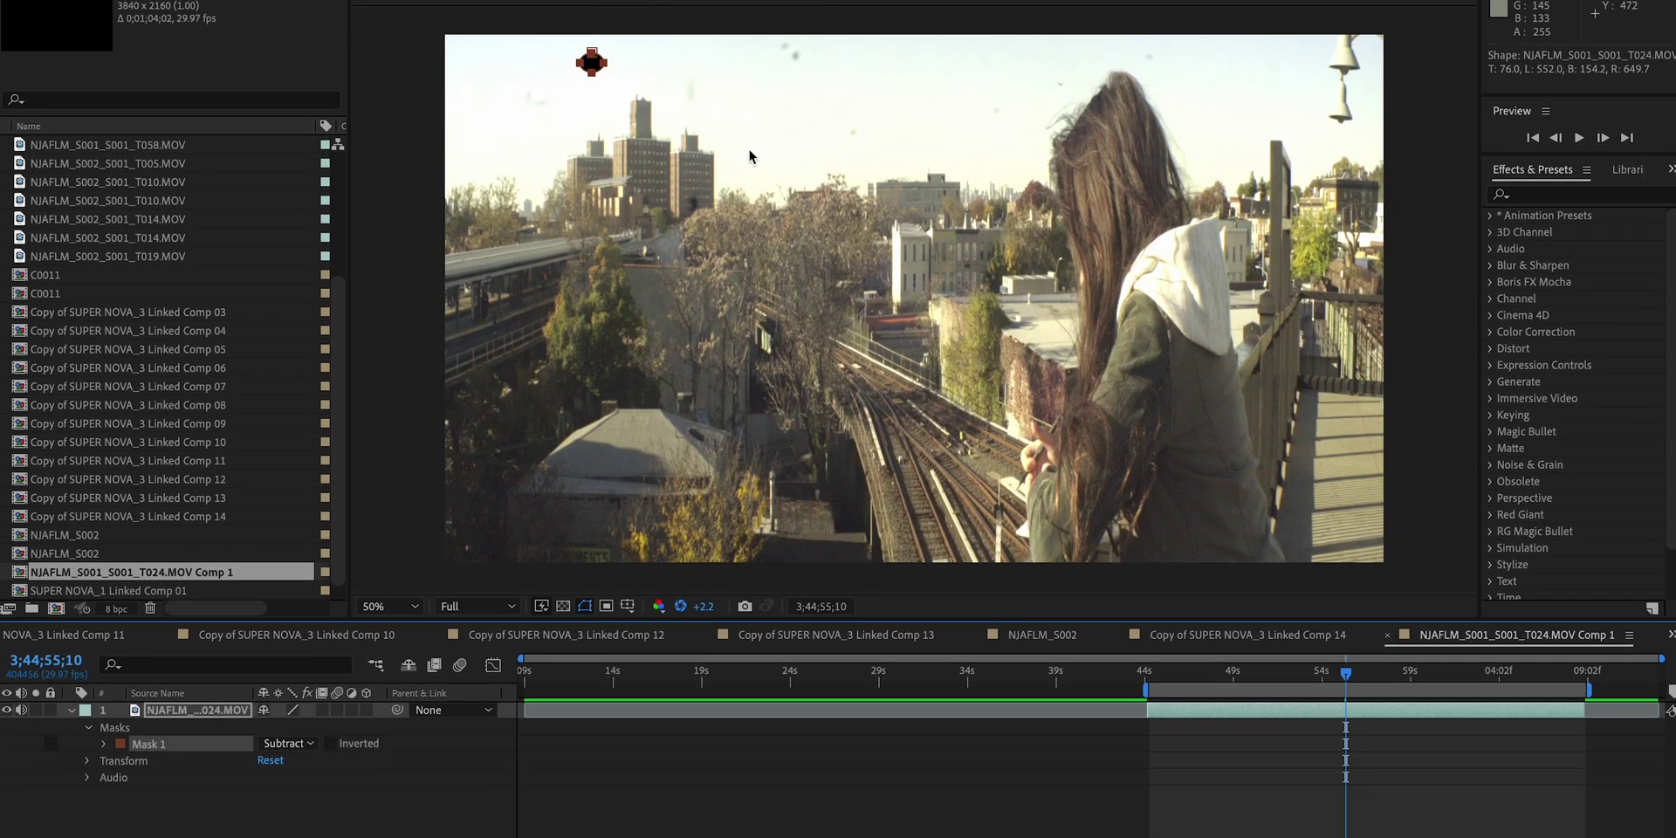
Draw elliptical Mask 2 and reshape it into a circle over the larger blurred sky spot.
{"action": "scroll", "coordinate": [800, 122], "scroll_direction": "up", "scroll_amount": 7}
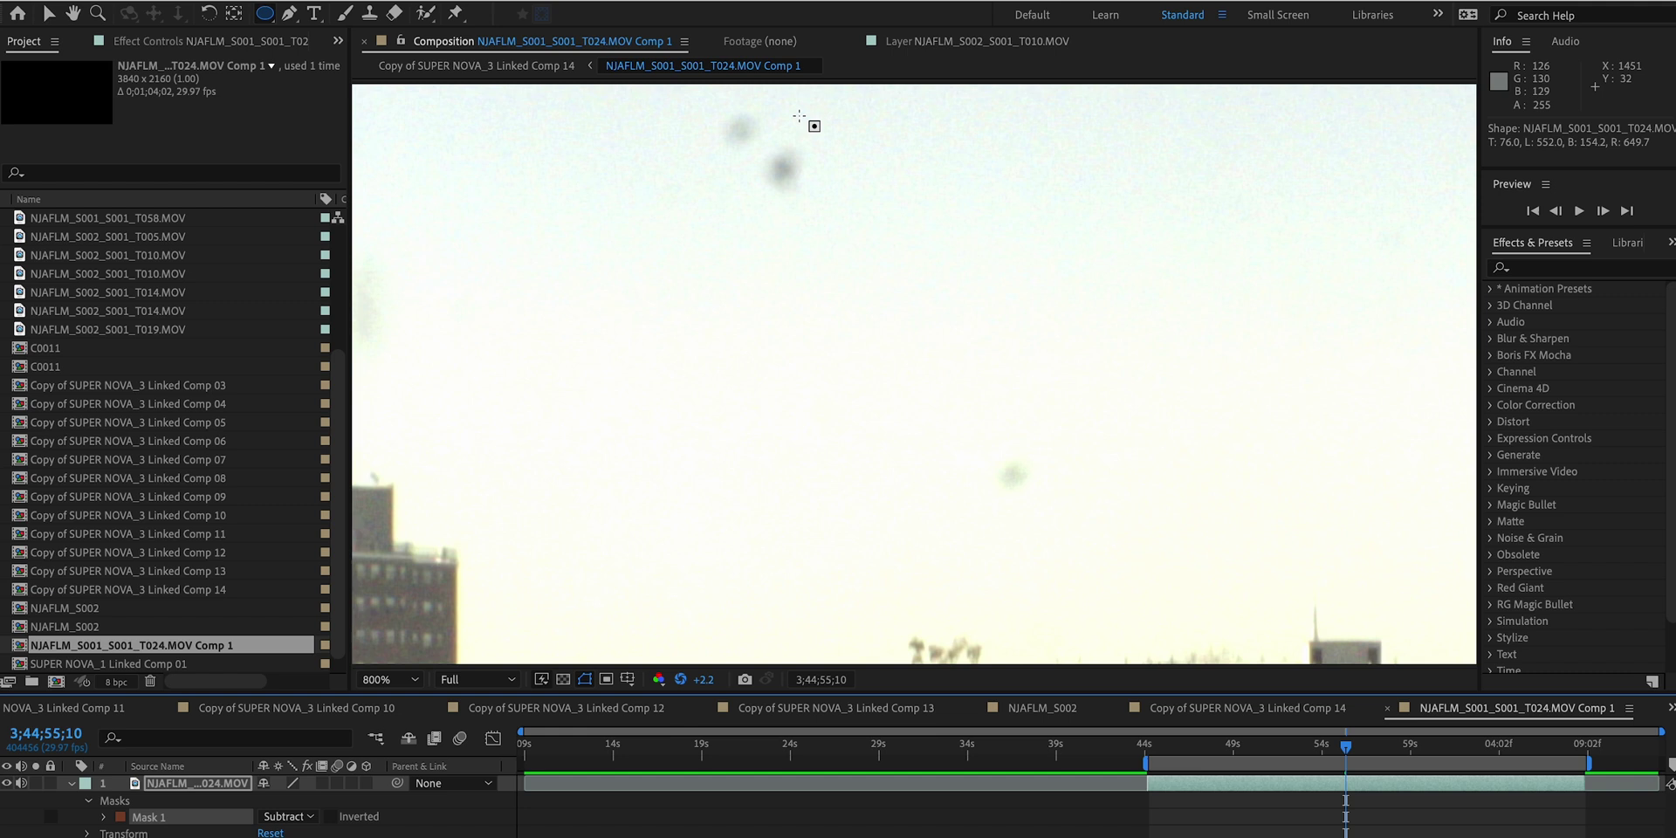
{"action": "left_click_drag", "start_coordinate": [710, 99], "coordinate": [815, 200]}
{"action": "key", "text": "v"}
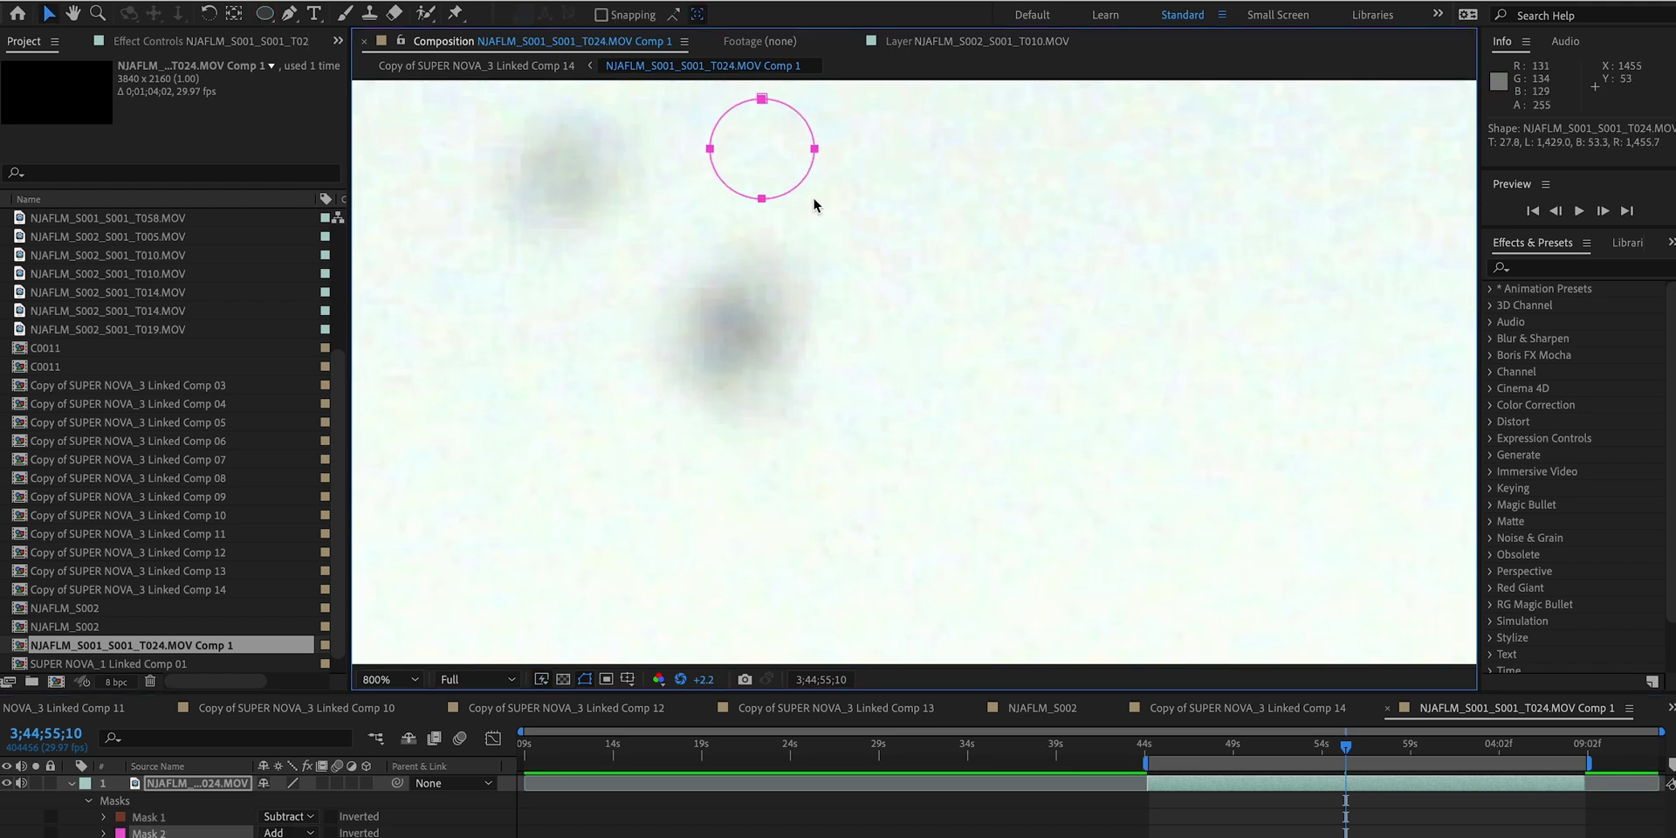
{"action": "double_click", "coordinate": [815, 150]}
{"action": "left_click_drag", "start_coordinate": [773, 160], "coordinate": [853, 416]}
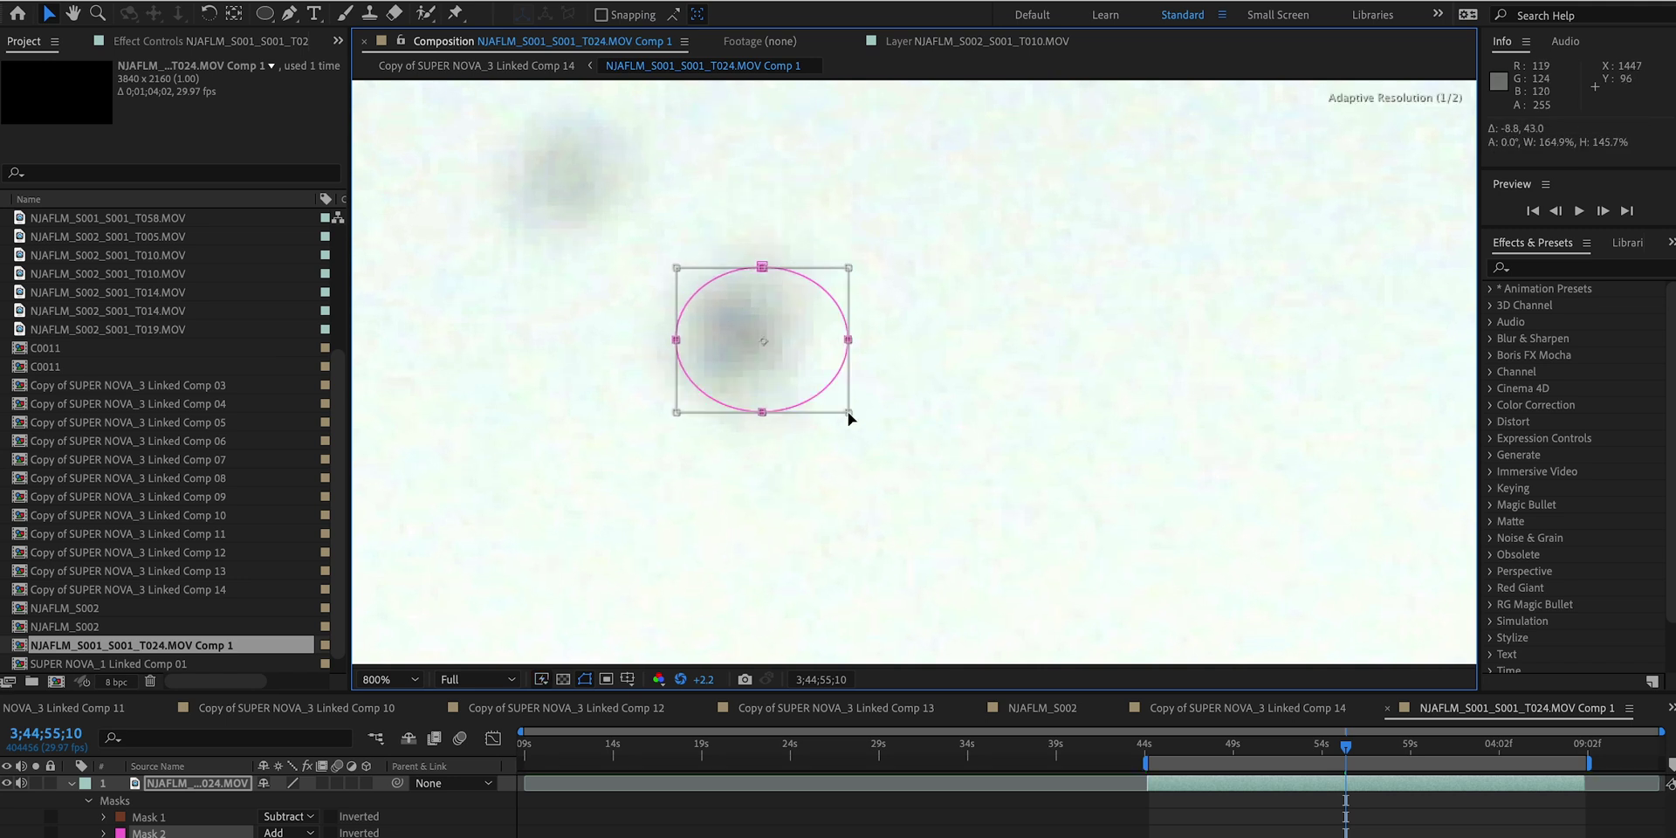
{"action": "left_click_drag", "start_coordinate": [783, 369], "coordinate": [765, 376]}
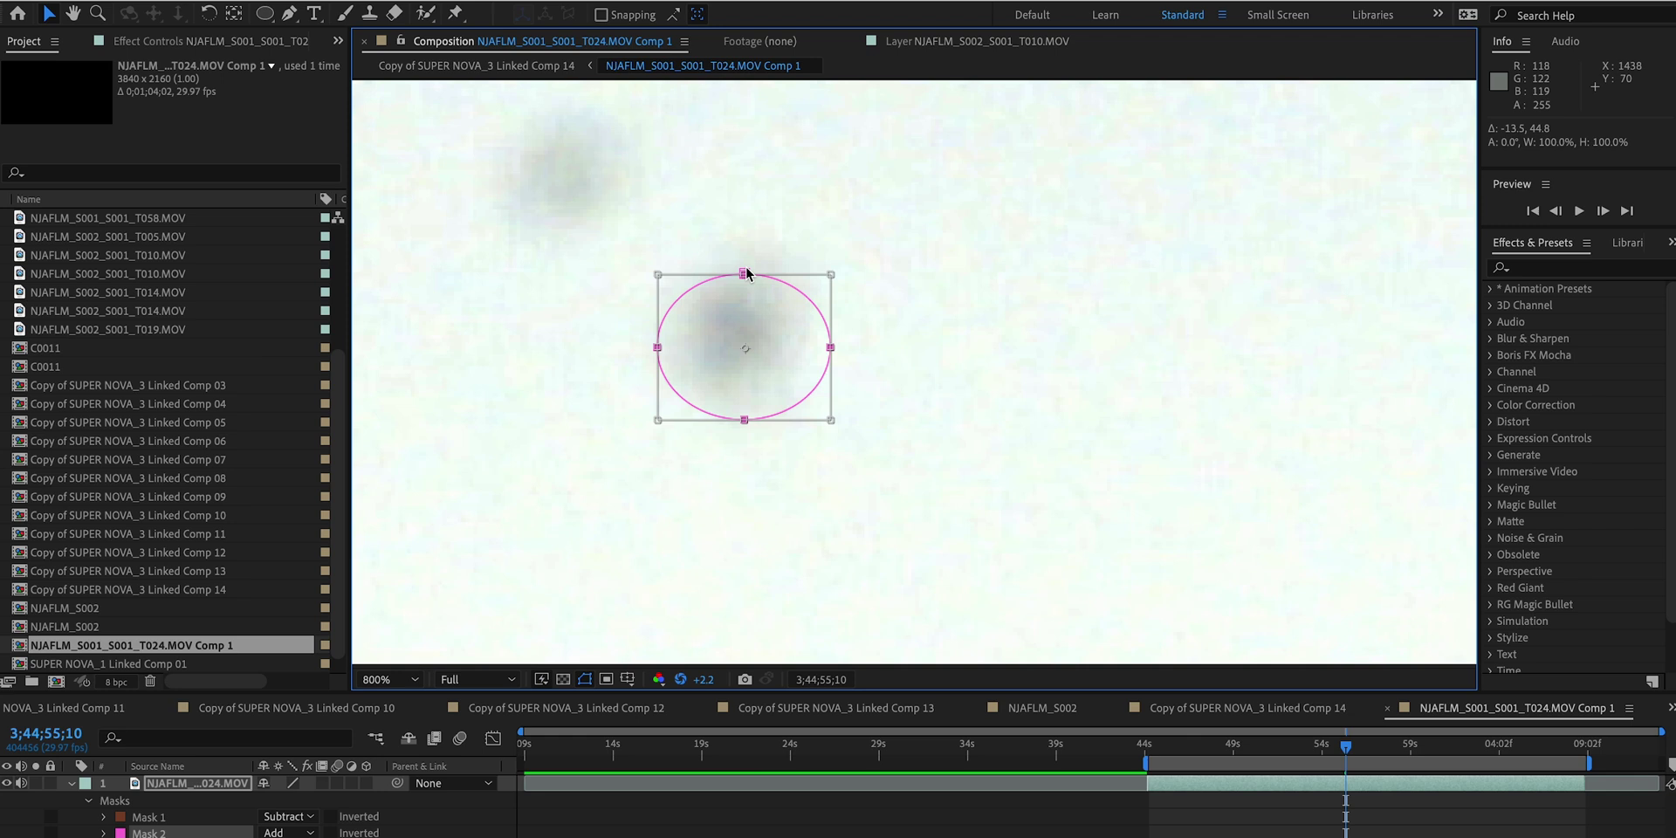
{"action": "left_click_drag", "start_coordinate": [745, 273], "coordinate": [744, 223]}
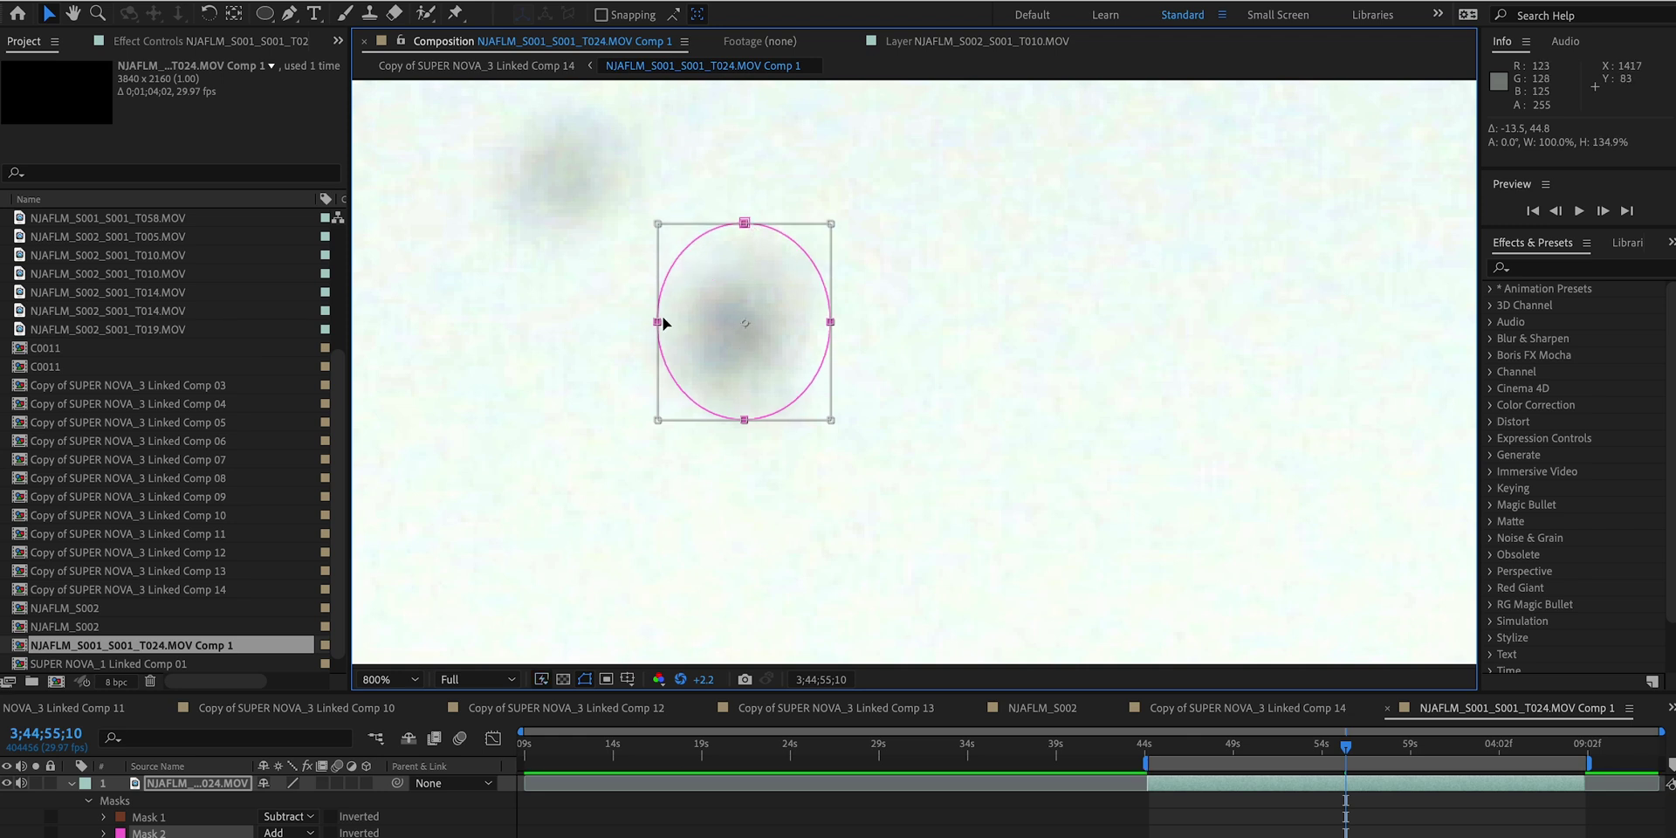
{"action": "left_click_drag", "start_coordinate": [658, 322], "coordinate": [624, 322]}
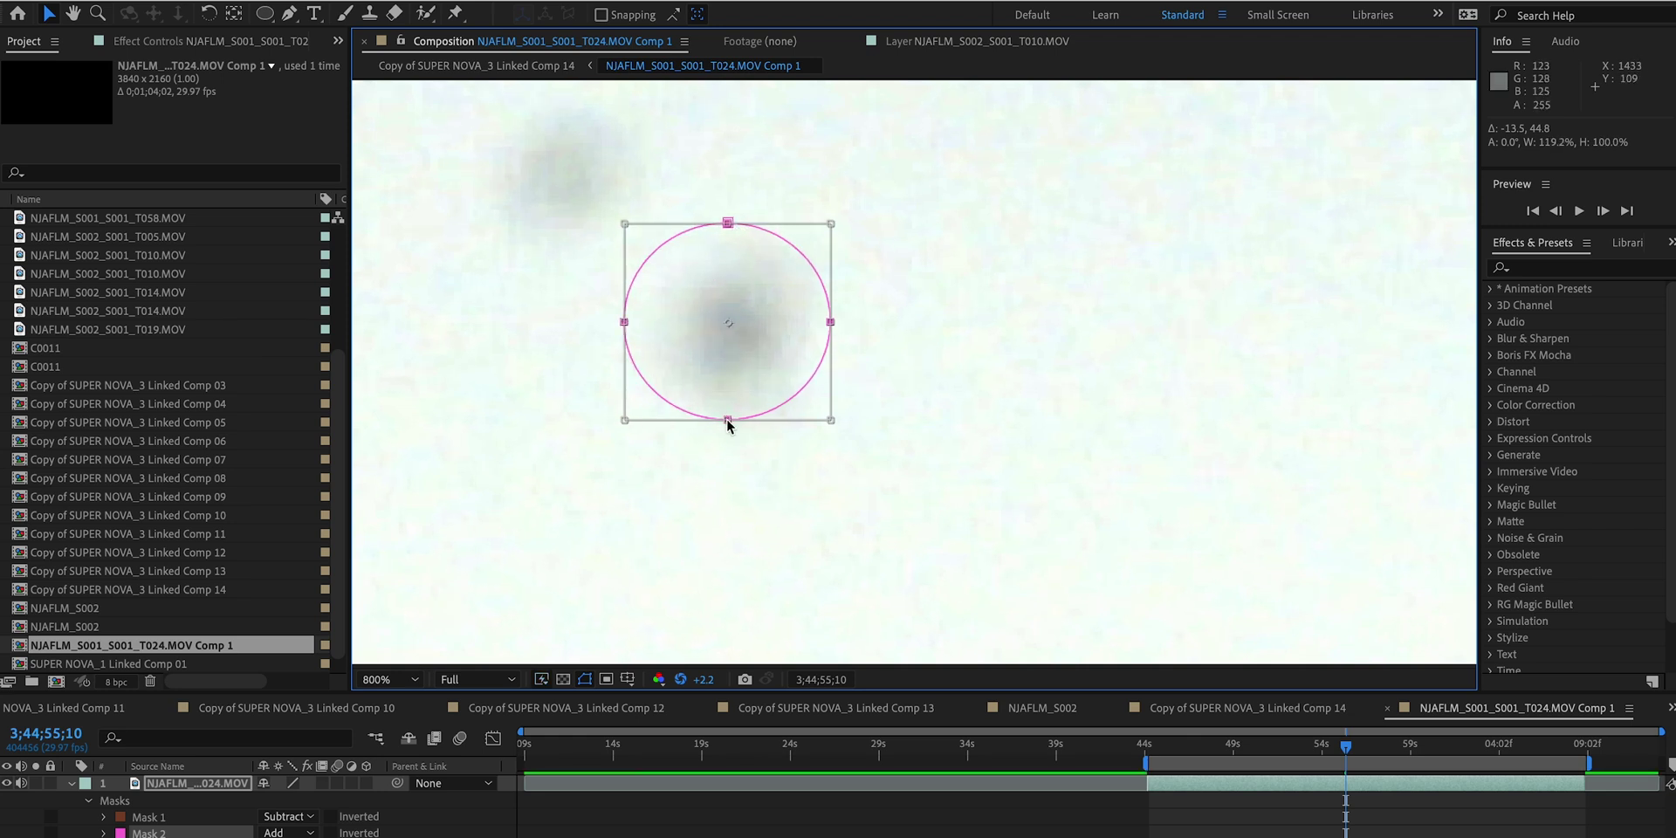
{"action": "left_click_drag", "start_coordinate": [728, 421], "coordinate": [727, 462]}
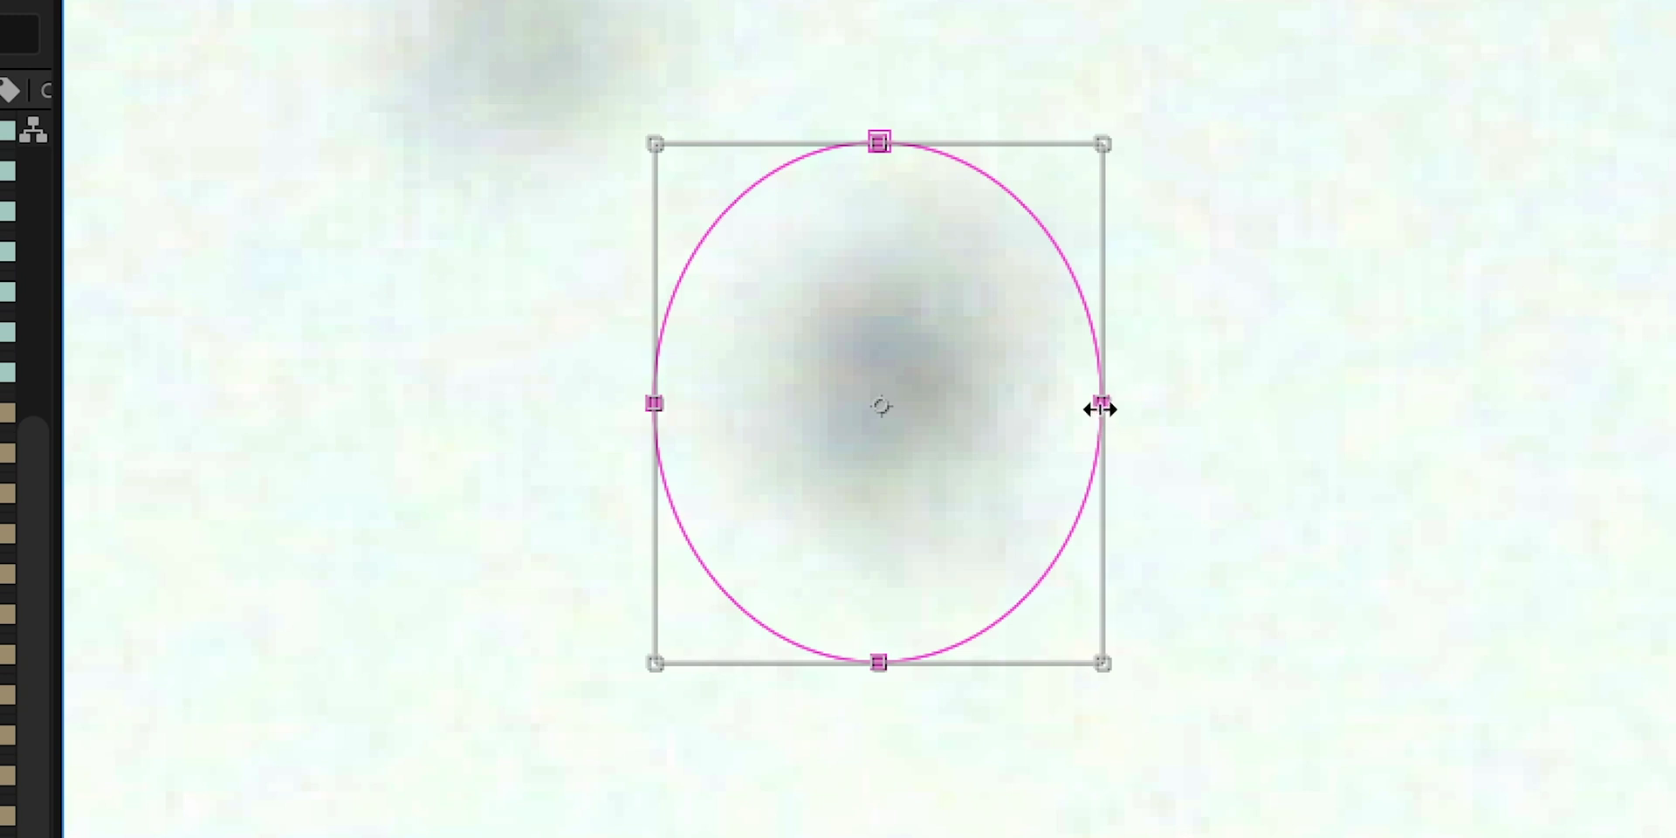
{"action": "left_click_drag", "start_coordinate": [1100, 408], "coordinate": [1144, 403]}
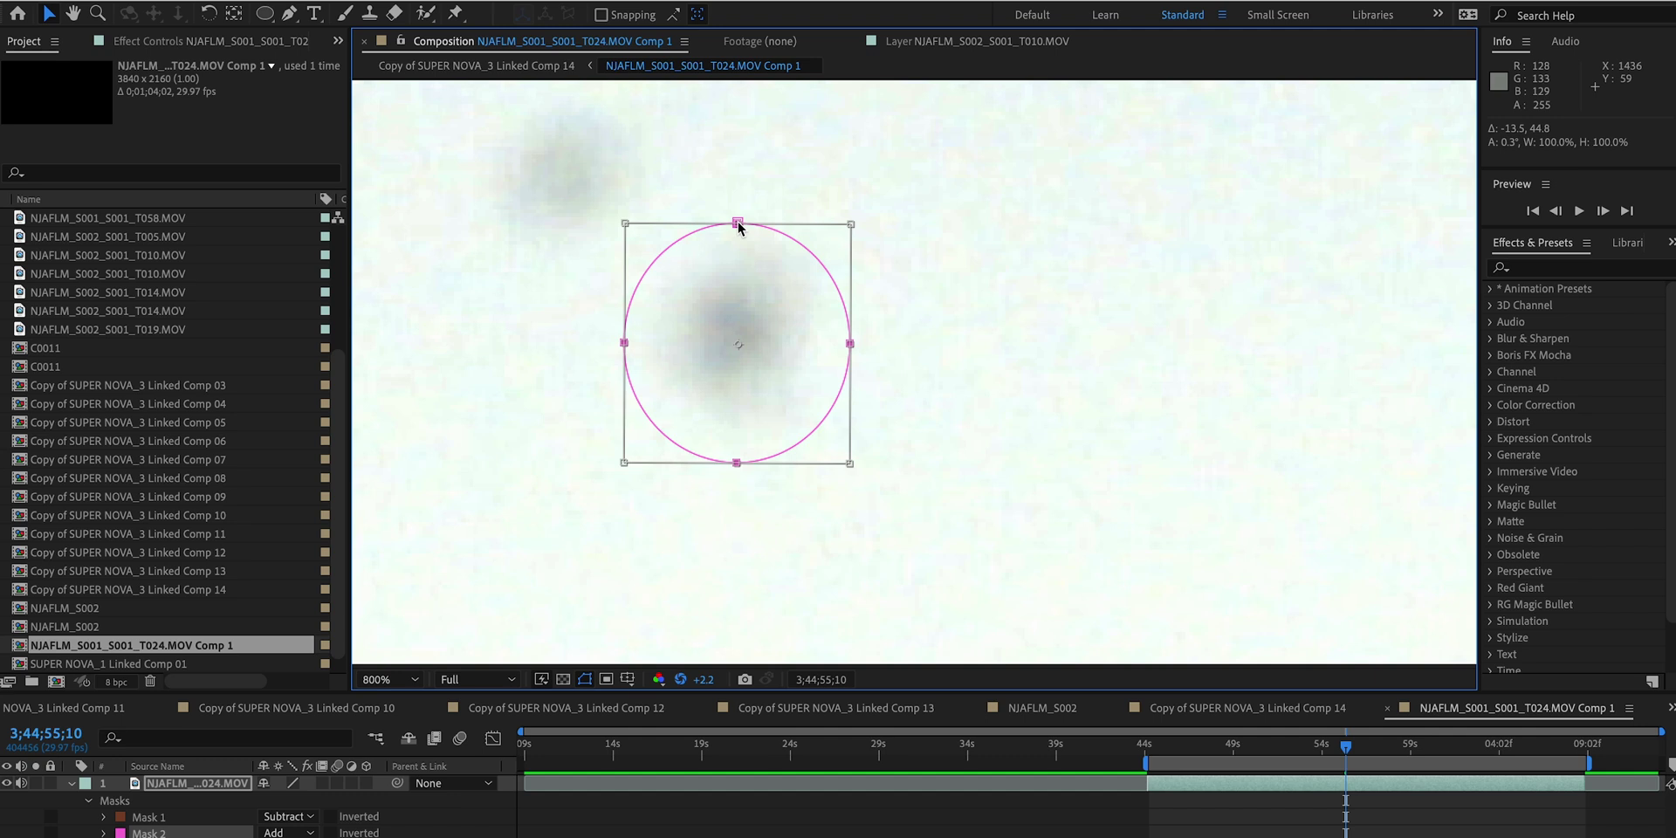
{"action": "left_click_drag", "start_coordinate": [900, 145], "coordinate": [900, 124]}
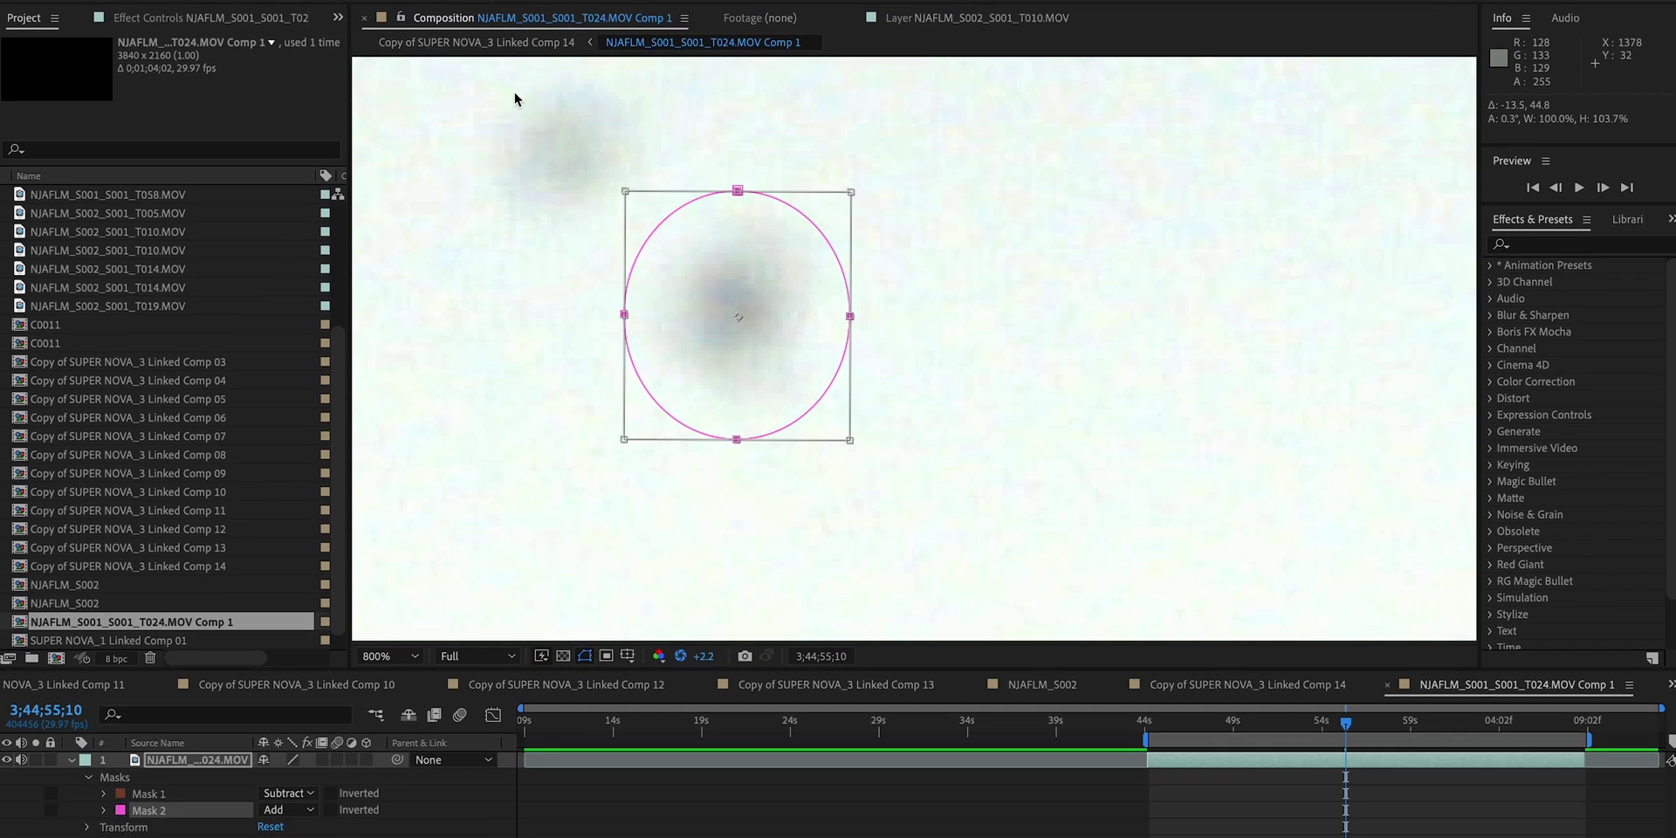
{"action": "left_click", "coordinate": [421, 774]}
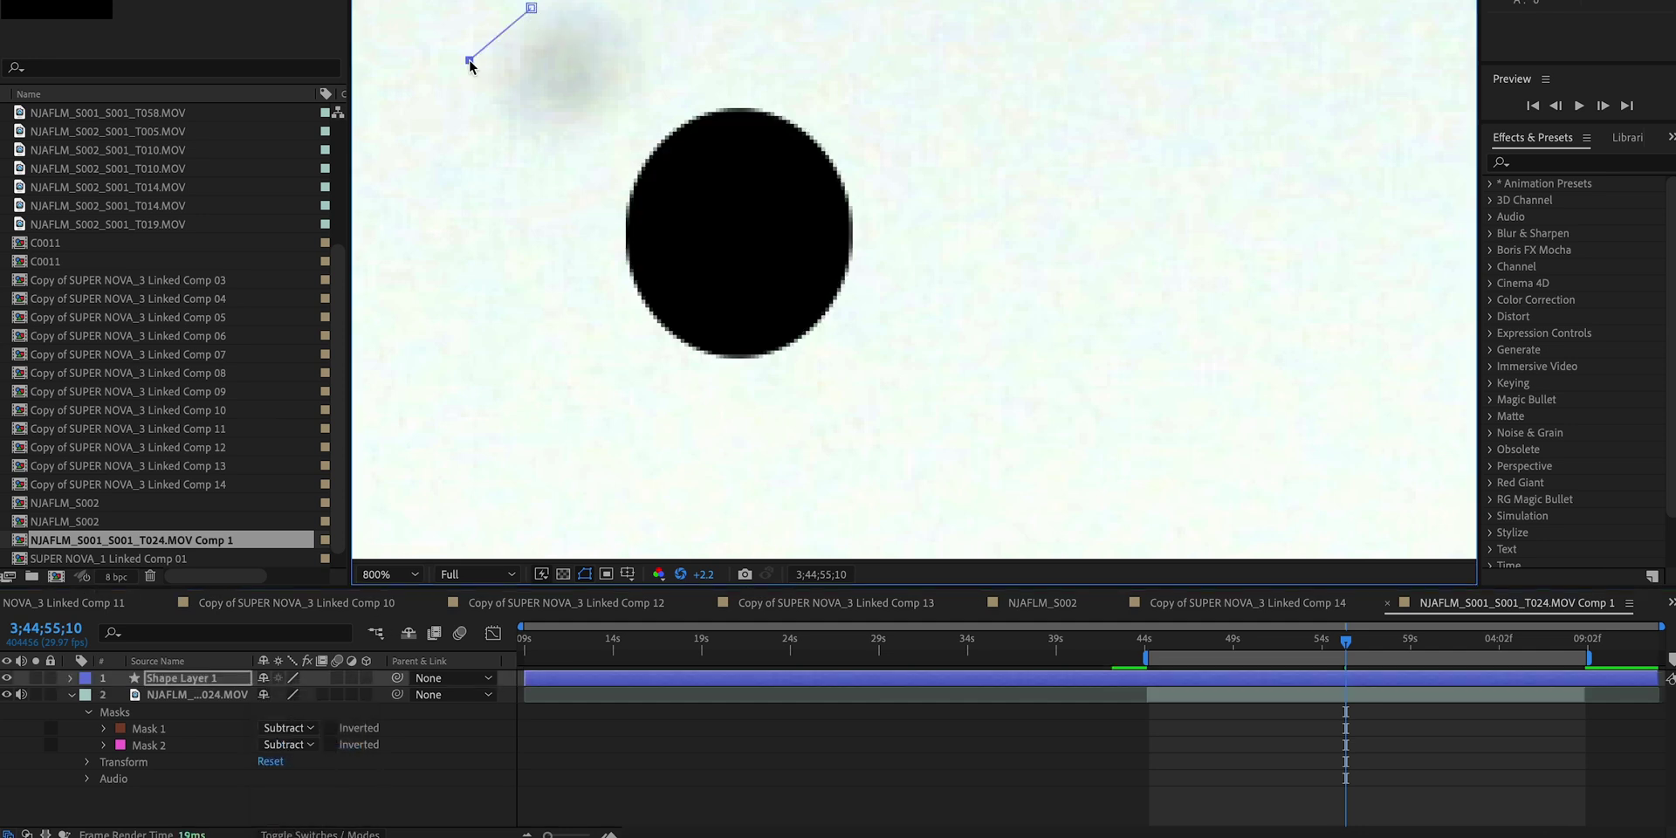
Delete the accidental Shape Layer 1, then pen a two-point path near the upper-left spot.
{"action": "key", "text": "Delete"}
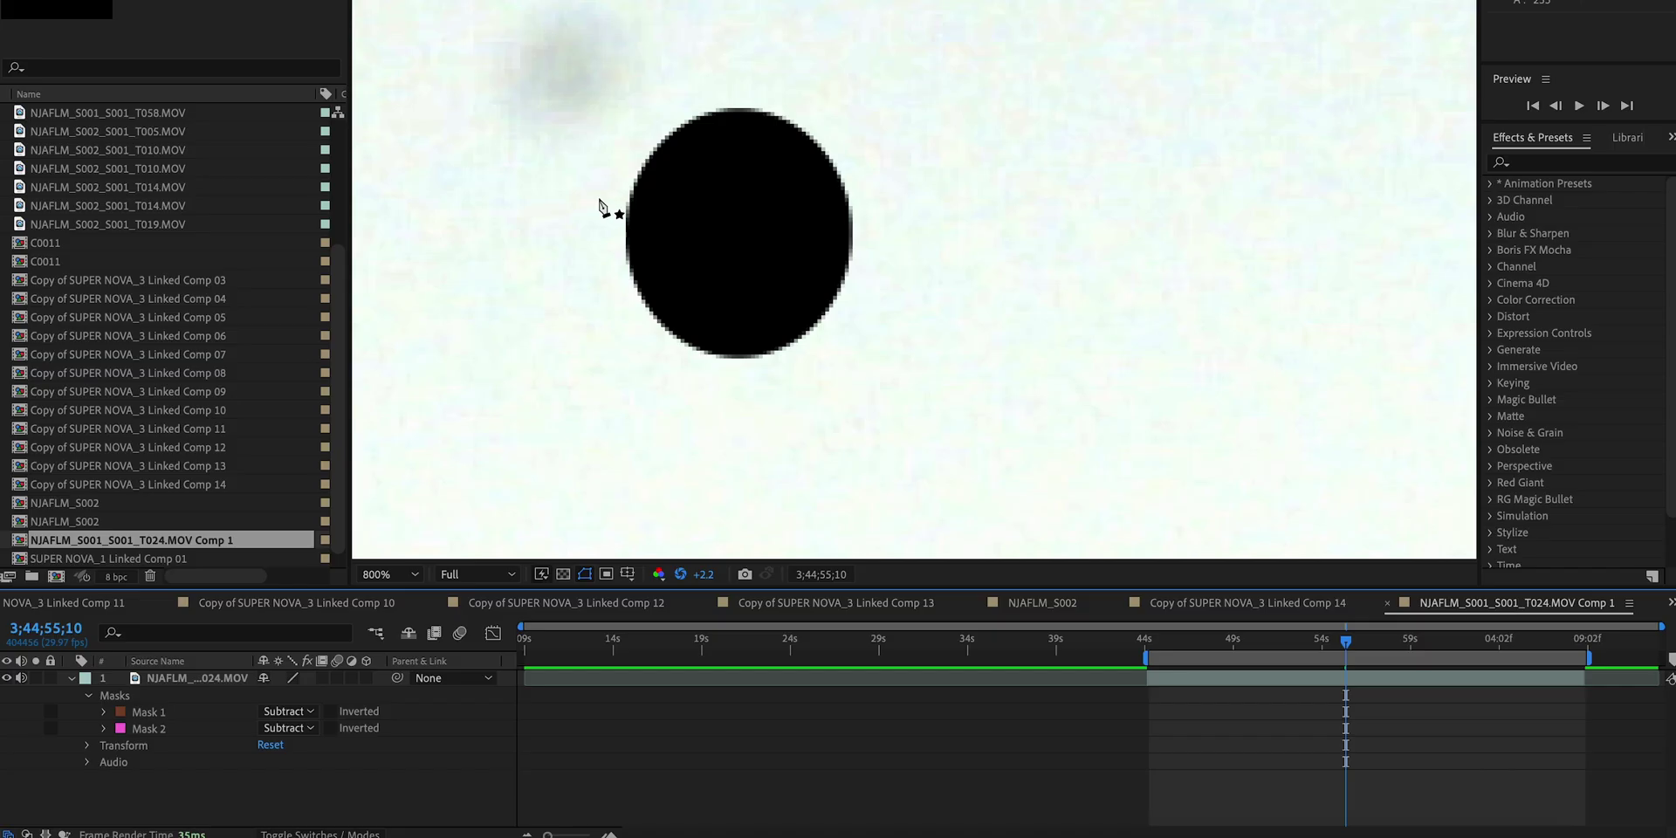
{"action": "left_click", "coordinate": [531, 10]}
{"action": "left_click", "coordinate": [470, 60]}
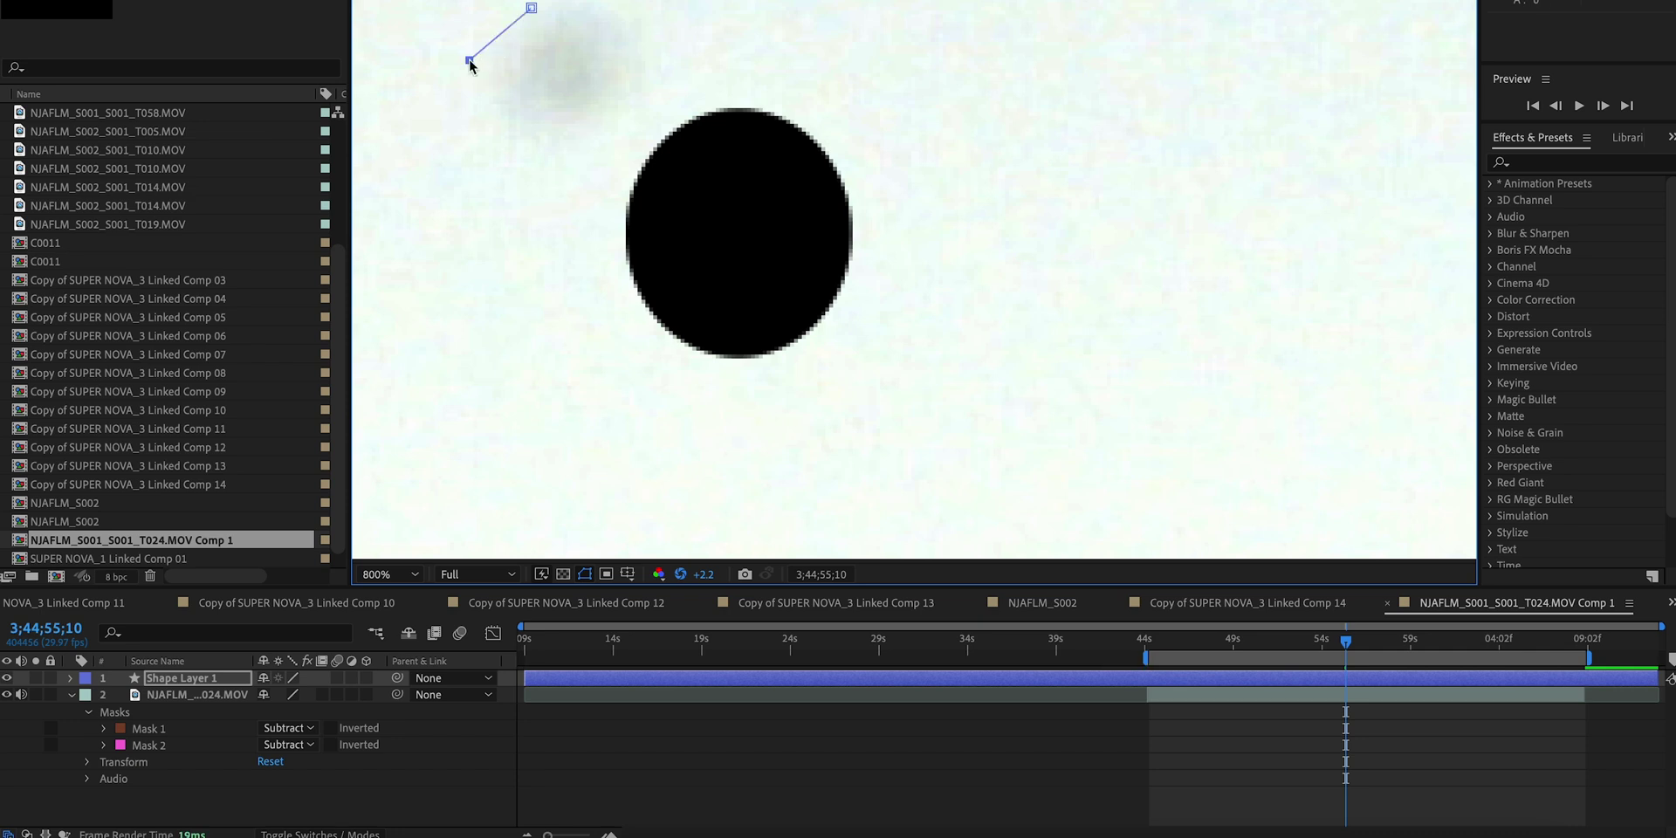
Delete the leftover shape layer and pen a Subtract Mask 3 around the grey spot beside the hole.
{"action": "left_click", "coordinate": [180, 678]}
{"action": "key", "text": "Delete"}
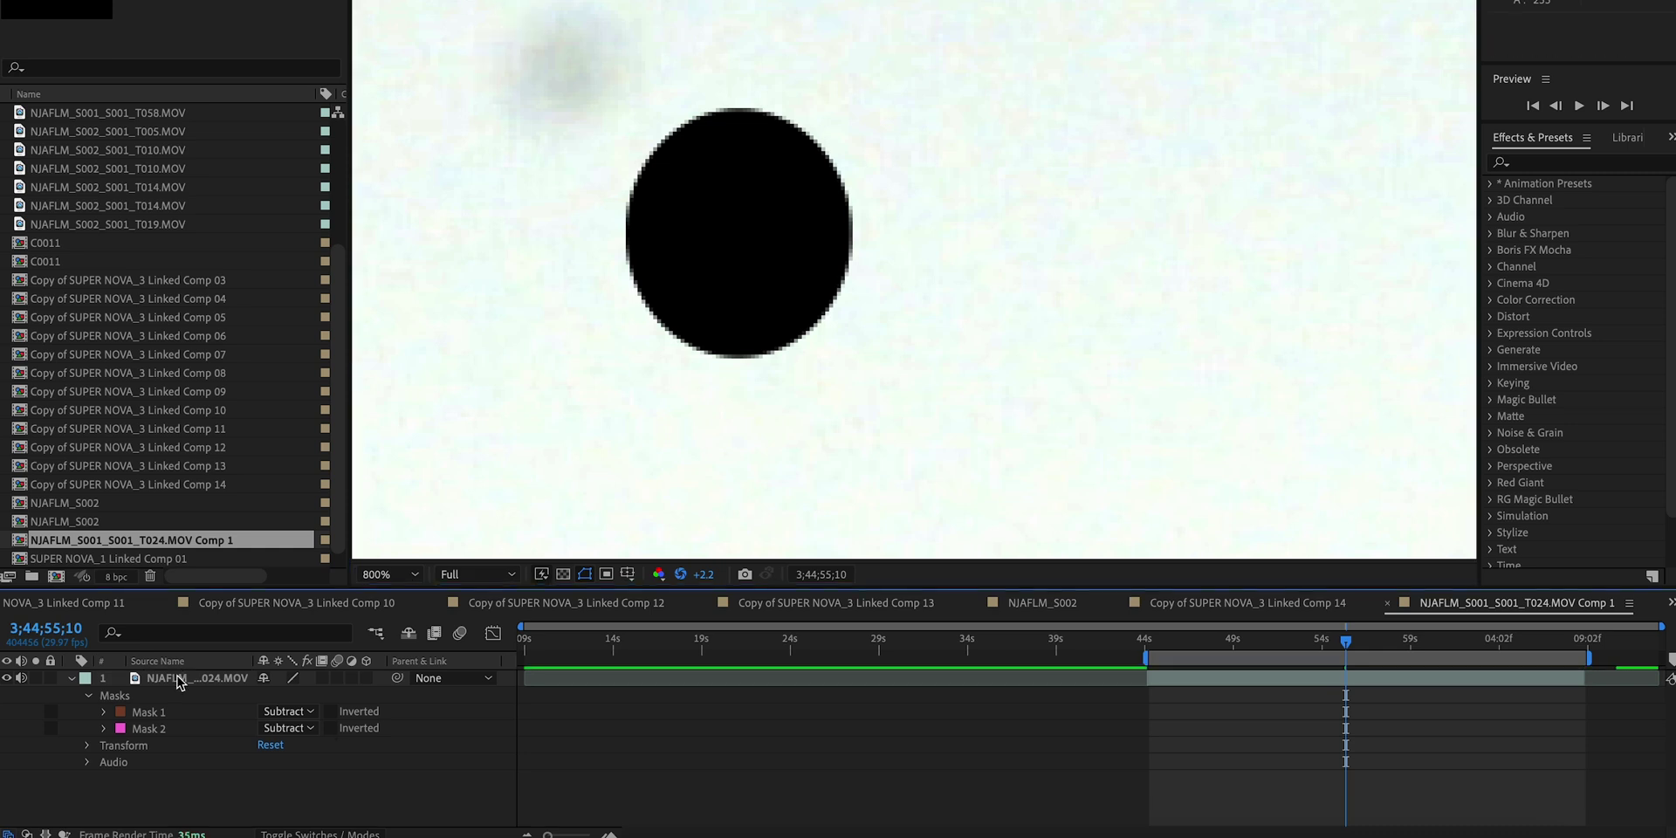
{"action": "left_click", "coordinate": [188, 678]}
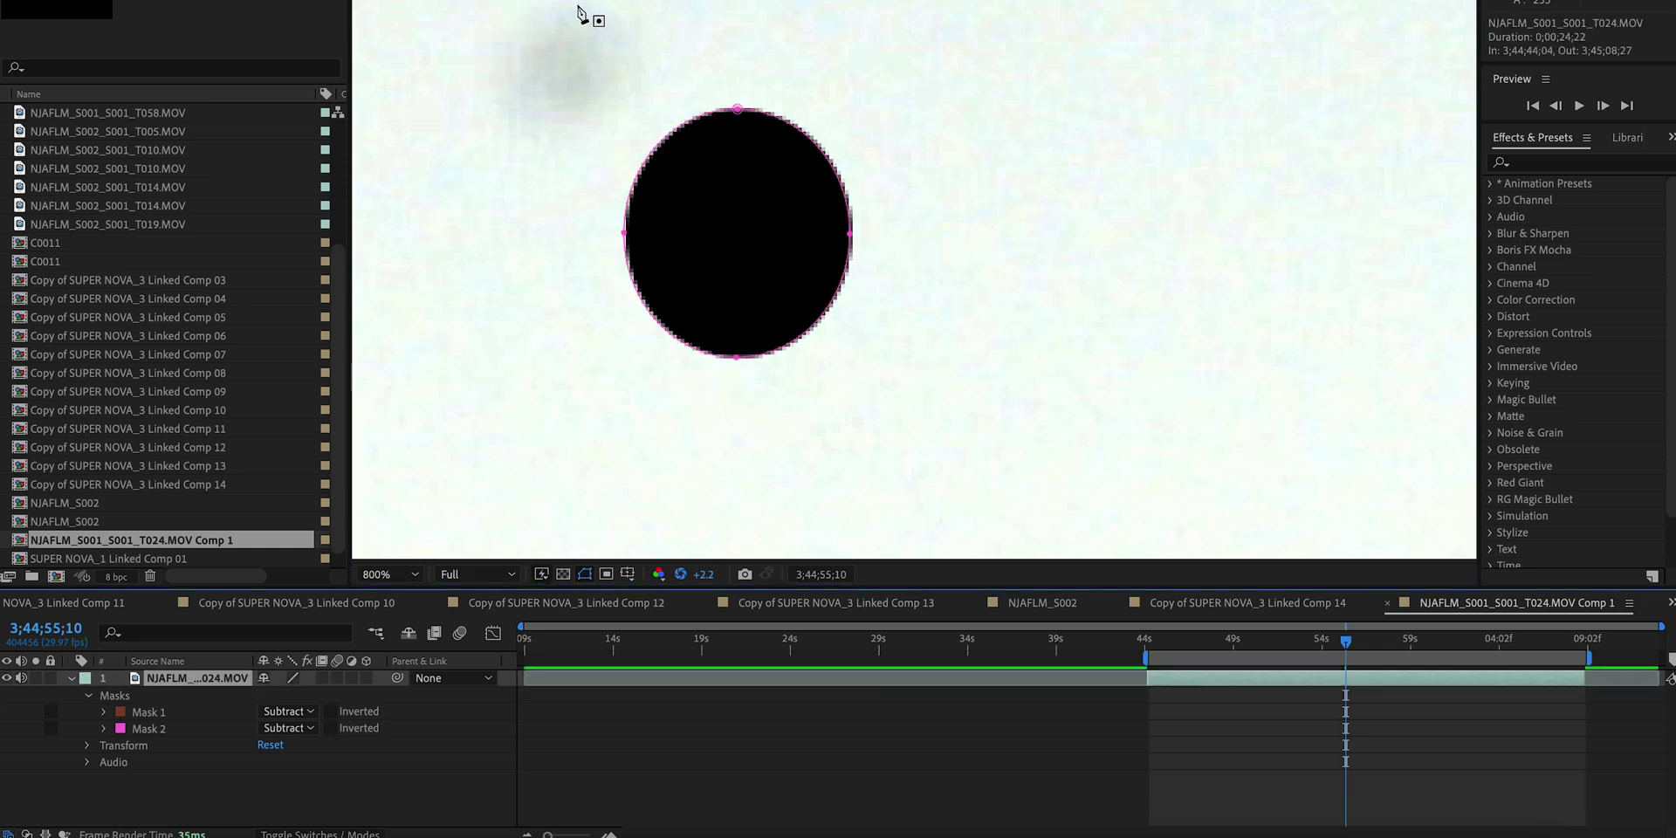
{"action": "left_click", "coordinate": [540, 5]}
{"action": "left_click", "coordinate": [492, 41]}
{"action": "left_click", "coordinate": [494, 107]}
{"action": "left_click", "coordinate": [548, 158]}
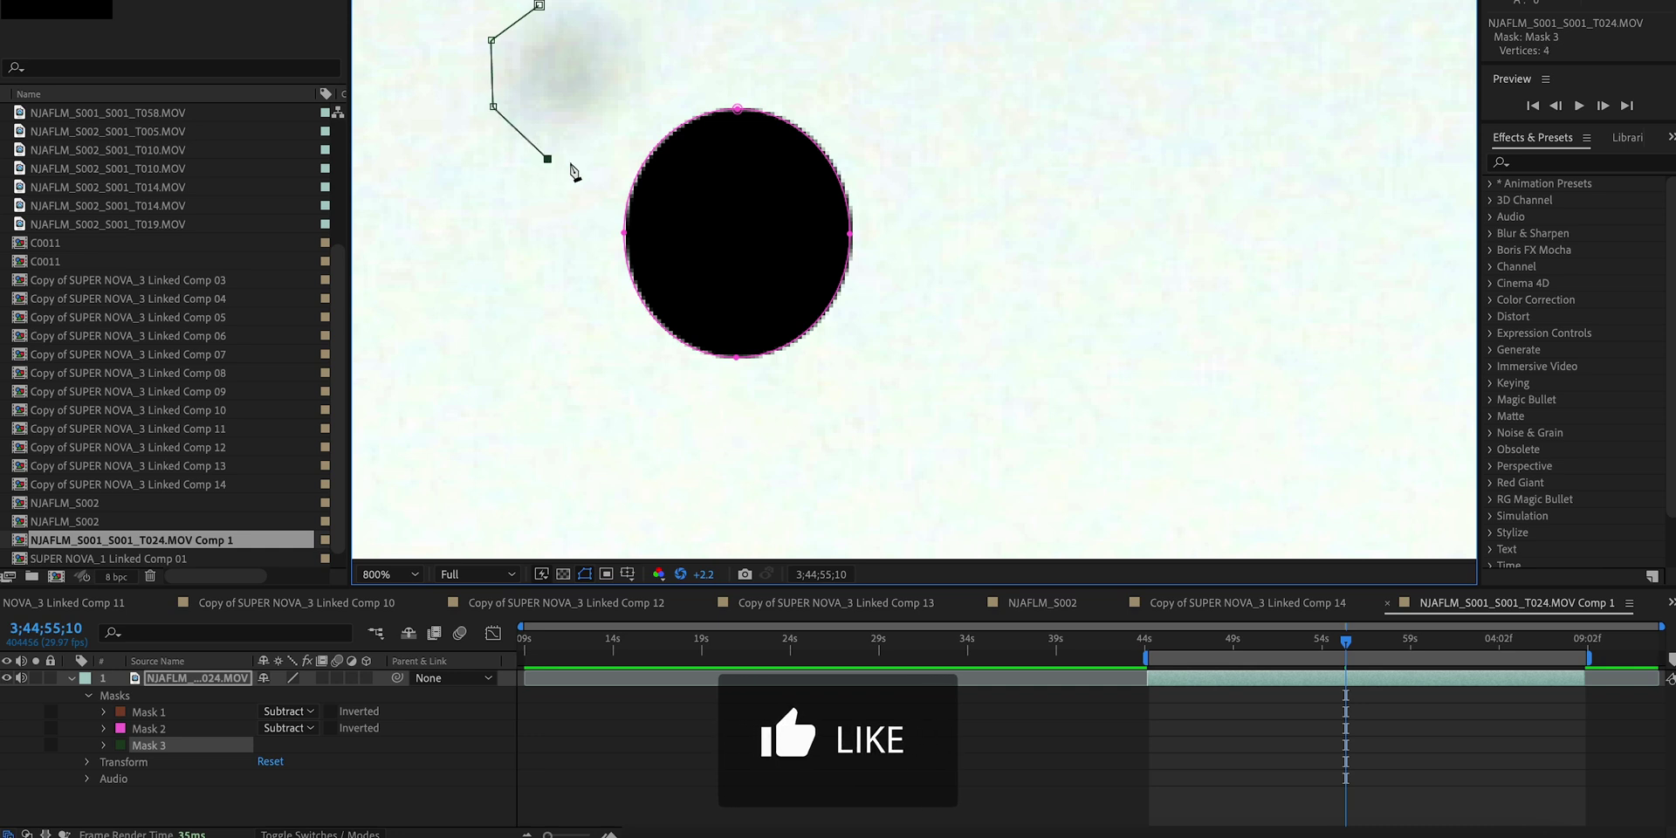
{"action": "left_click", "coordinate": [607, 158]}
{"action": "left_click", "coordinate": [677, 78]}
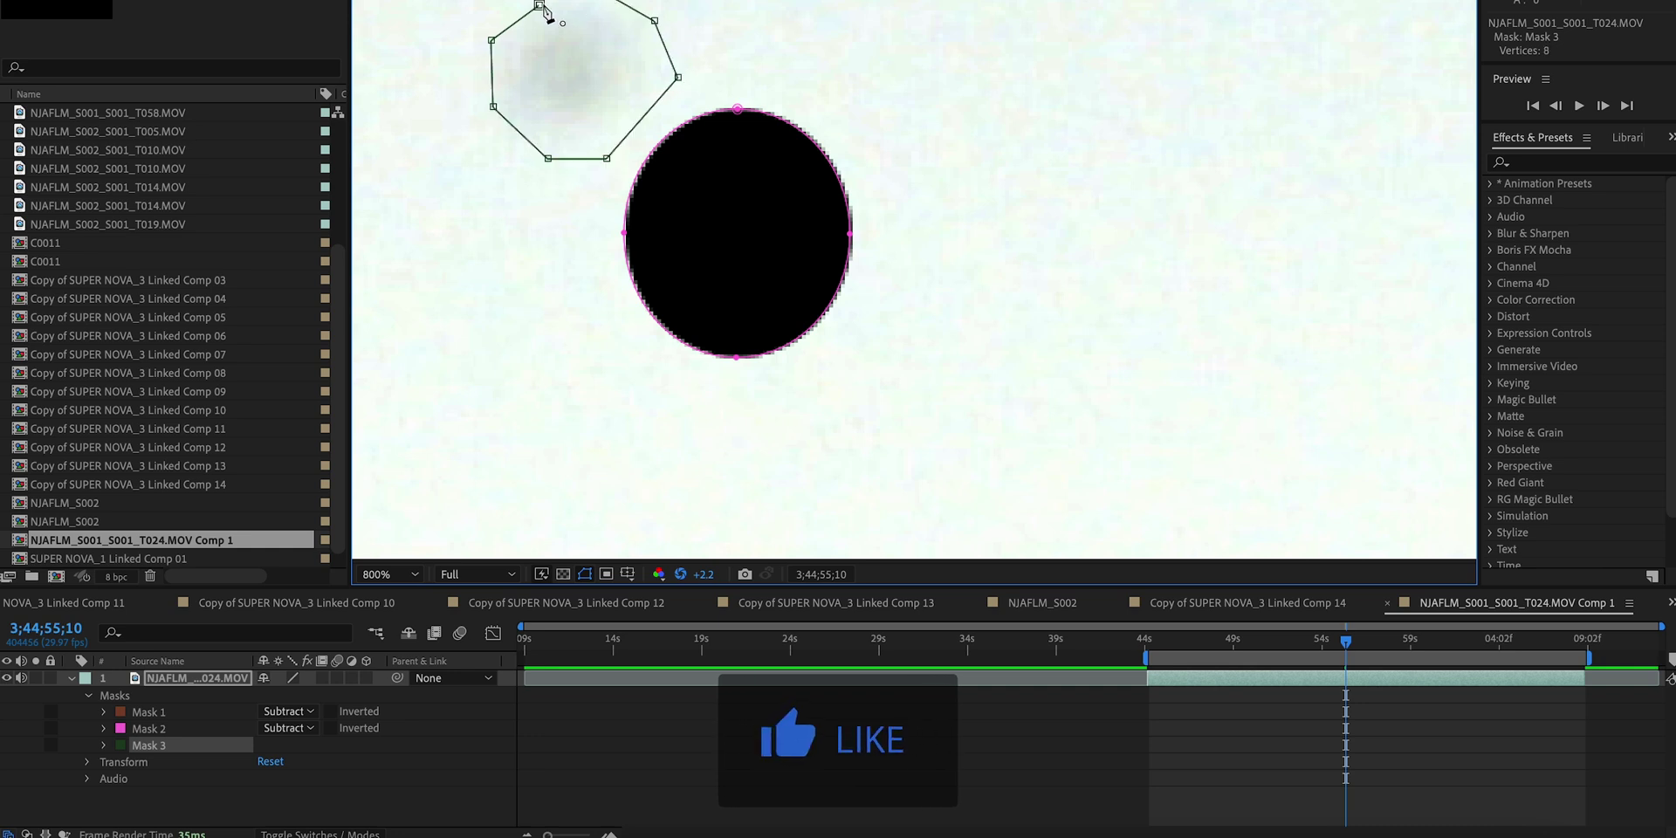
{"action": "left_click", "coordinate": [291, 745]}
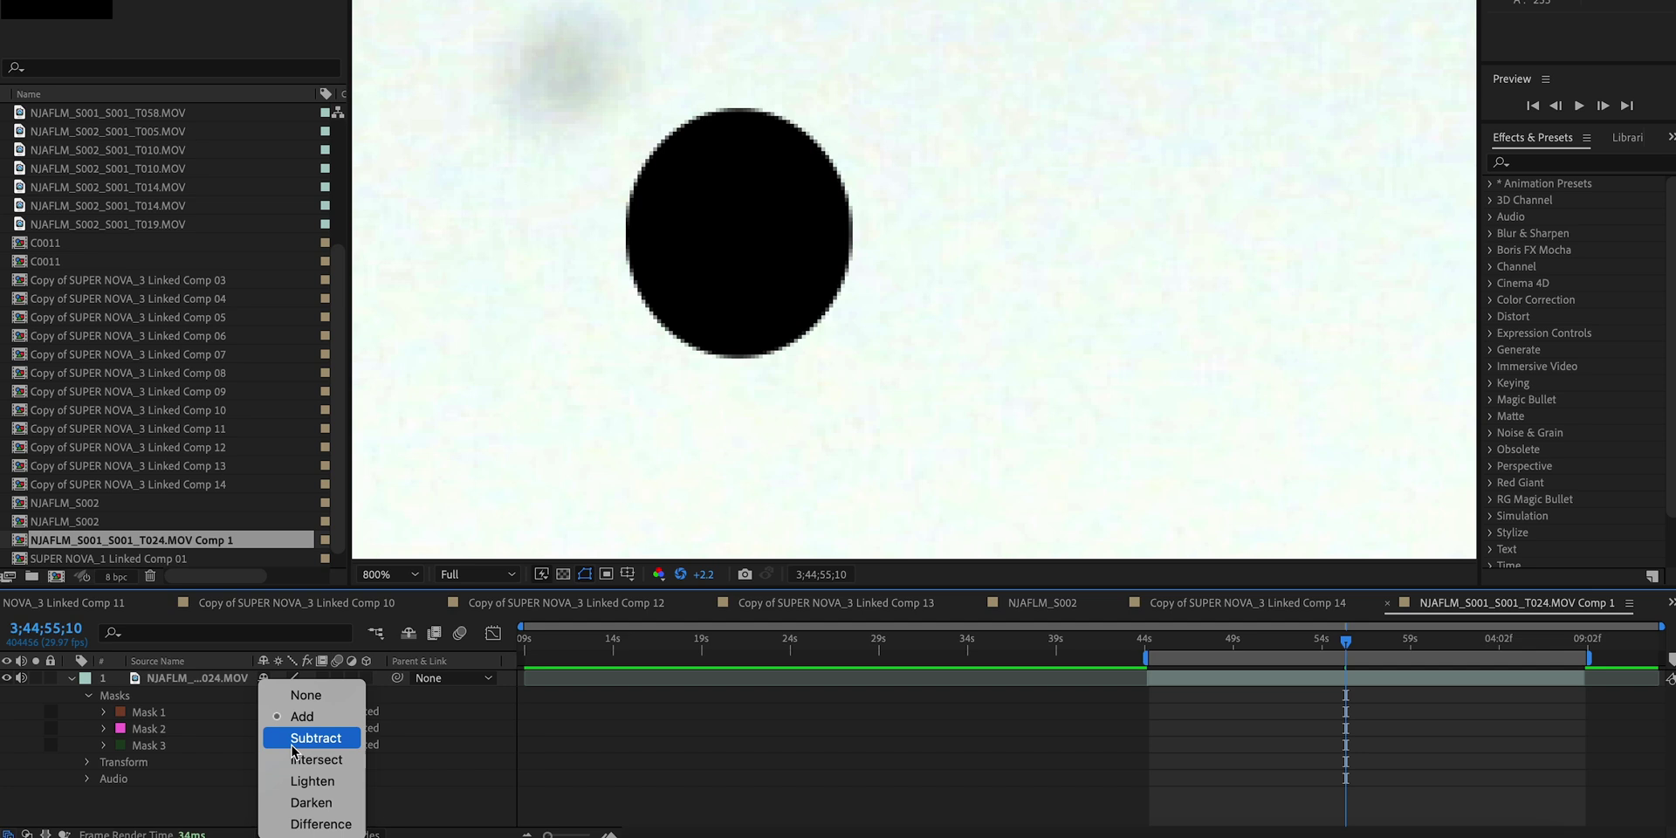
{"action": "left_click", "coordinate": [291, 745]}
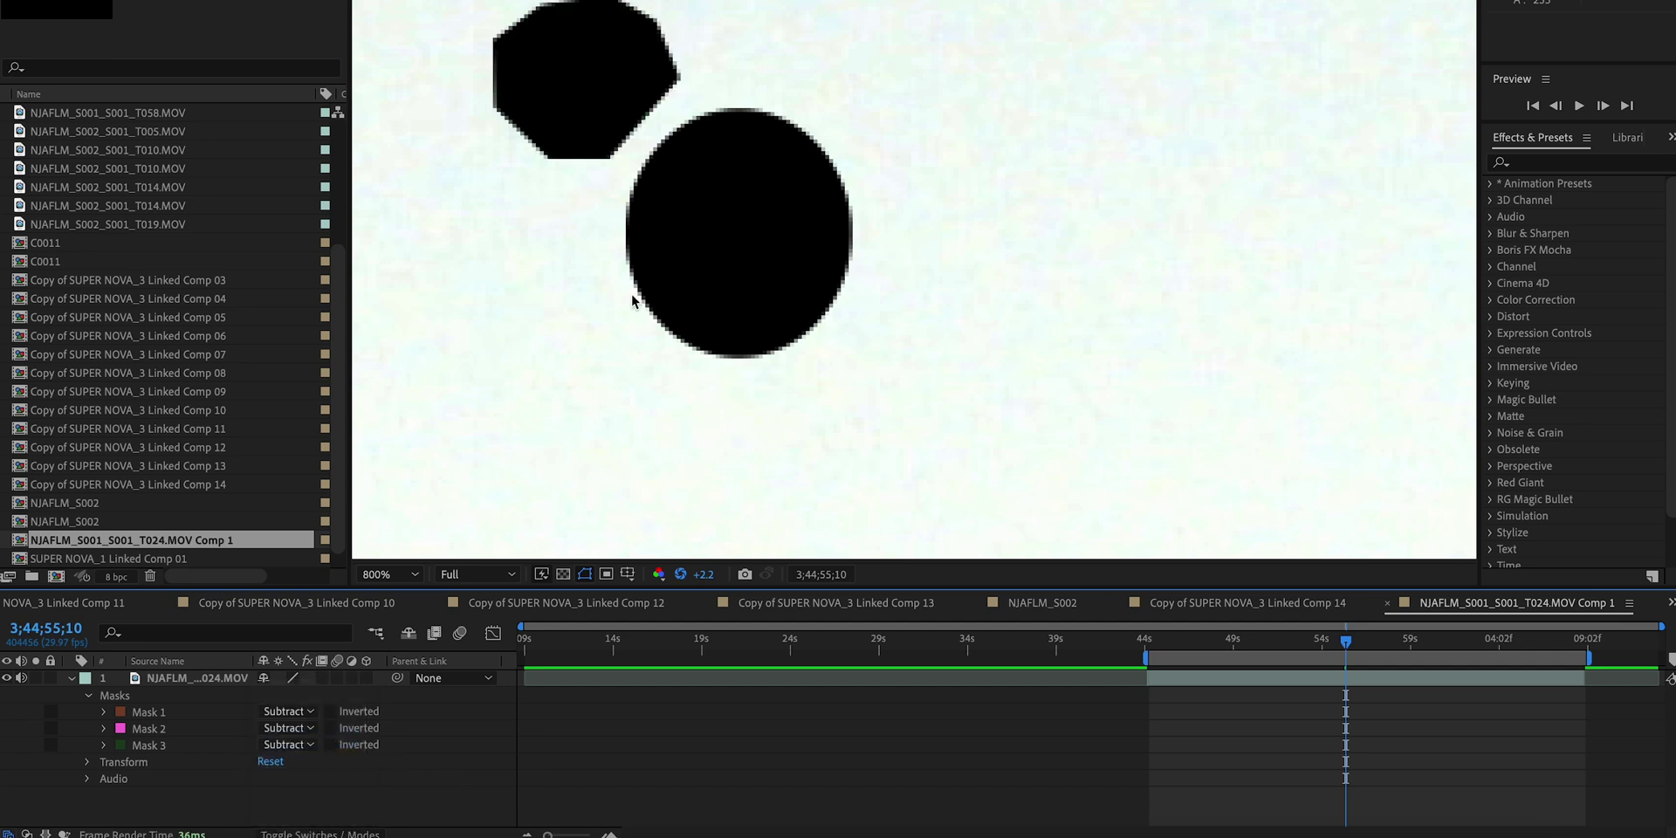
Pen masks around the tall sky smudge and the small lower-right spot, undoing the last path.
{"action": "scroll", "coordinate": [632, 300], "scroll_direction": "down", "scroll_amount": 8}
{"action": "scroll", "coordinate": [771, 342], "scroll_direction": "up", "scroll_amount": 2}
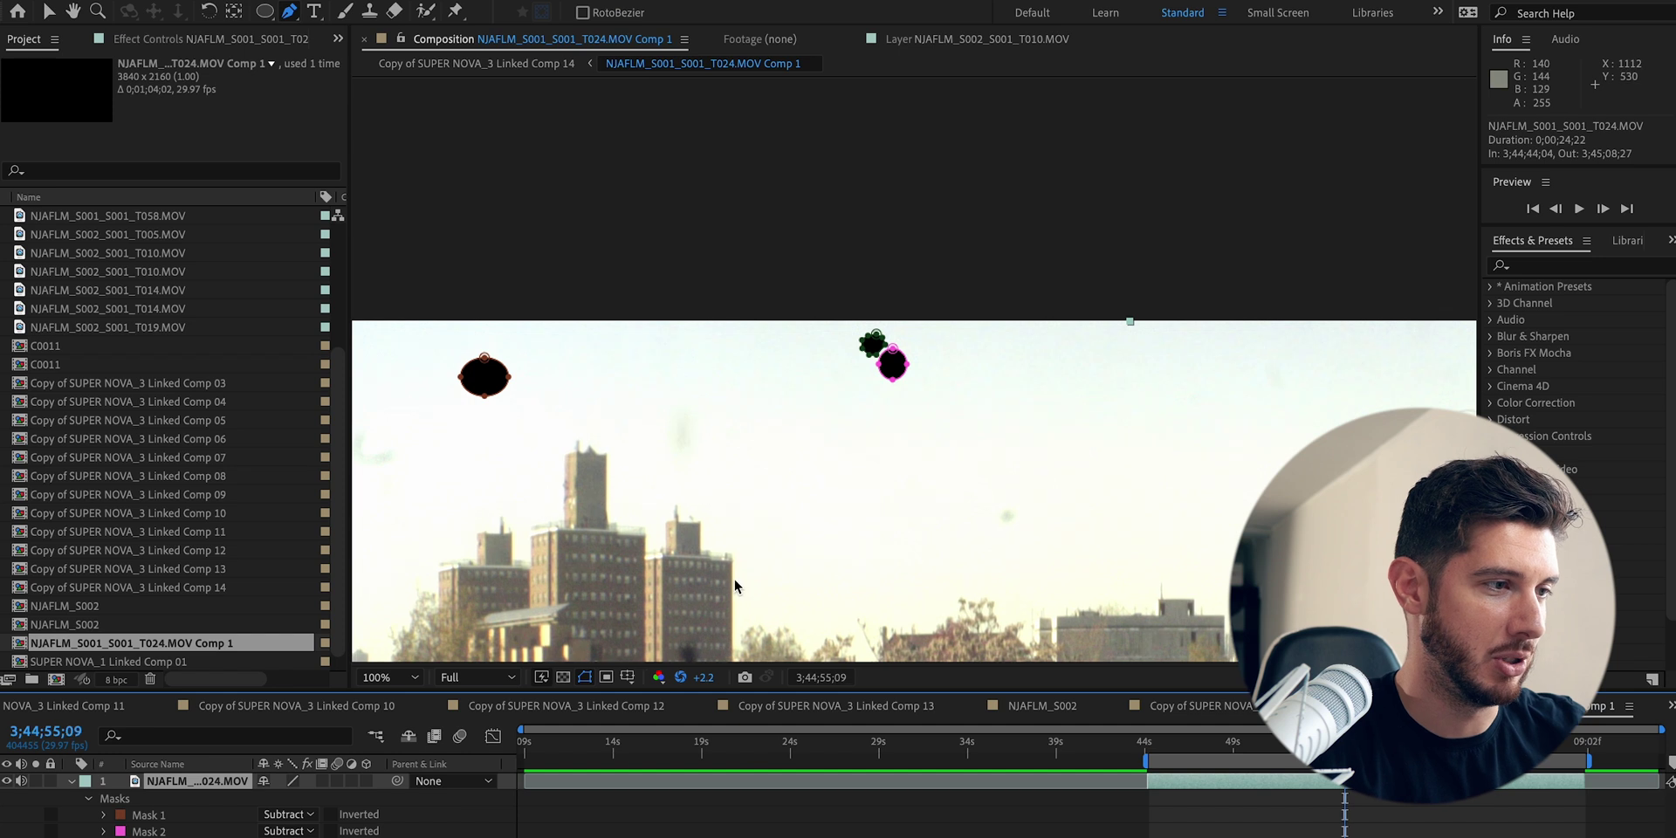
{"action": "left_click", "coordinate": [687, 385]}
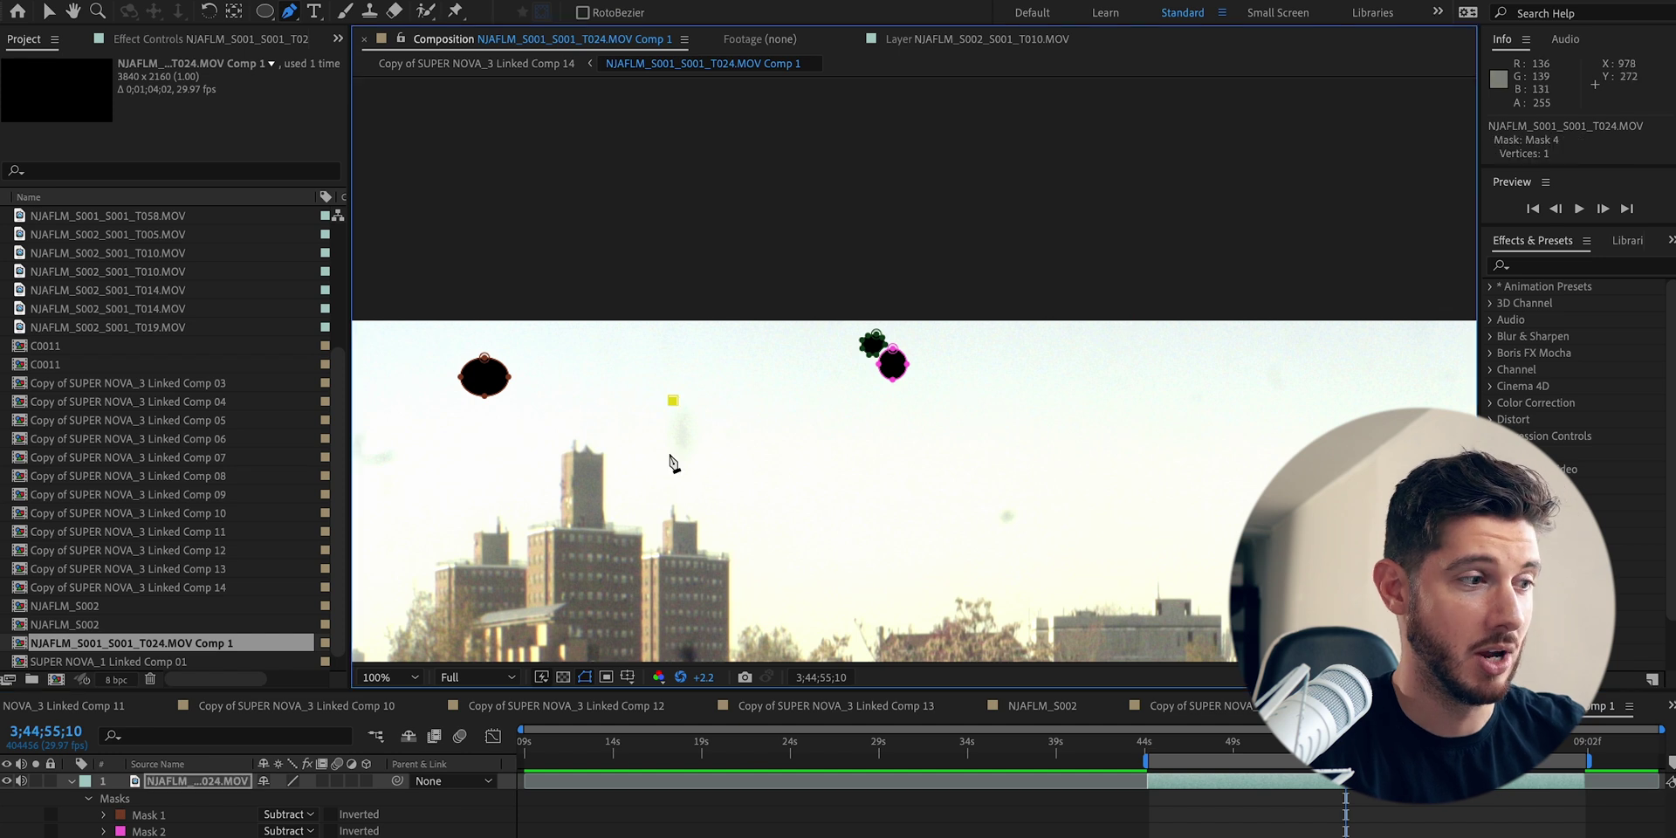
{"action": "left_click", "coordinate": [673, 400]}
{"action": "left_click", "coordinate": [671, 455]}
{"action": "left_click", "coordinate": [687, 467]}
{"action": "left_click", "coordinate": [694, 448]}
{"action": "left_click", "coordinate": [696, 400]}
{"action": "left_click", "coordinate": [687, 386]}
{"action": "left_click", "coordinate": [993, 522]}
{"action": "left_click", "coordinate": [1021, 515]}
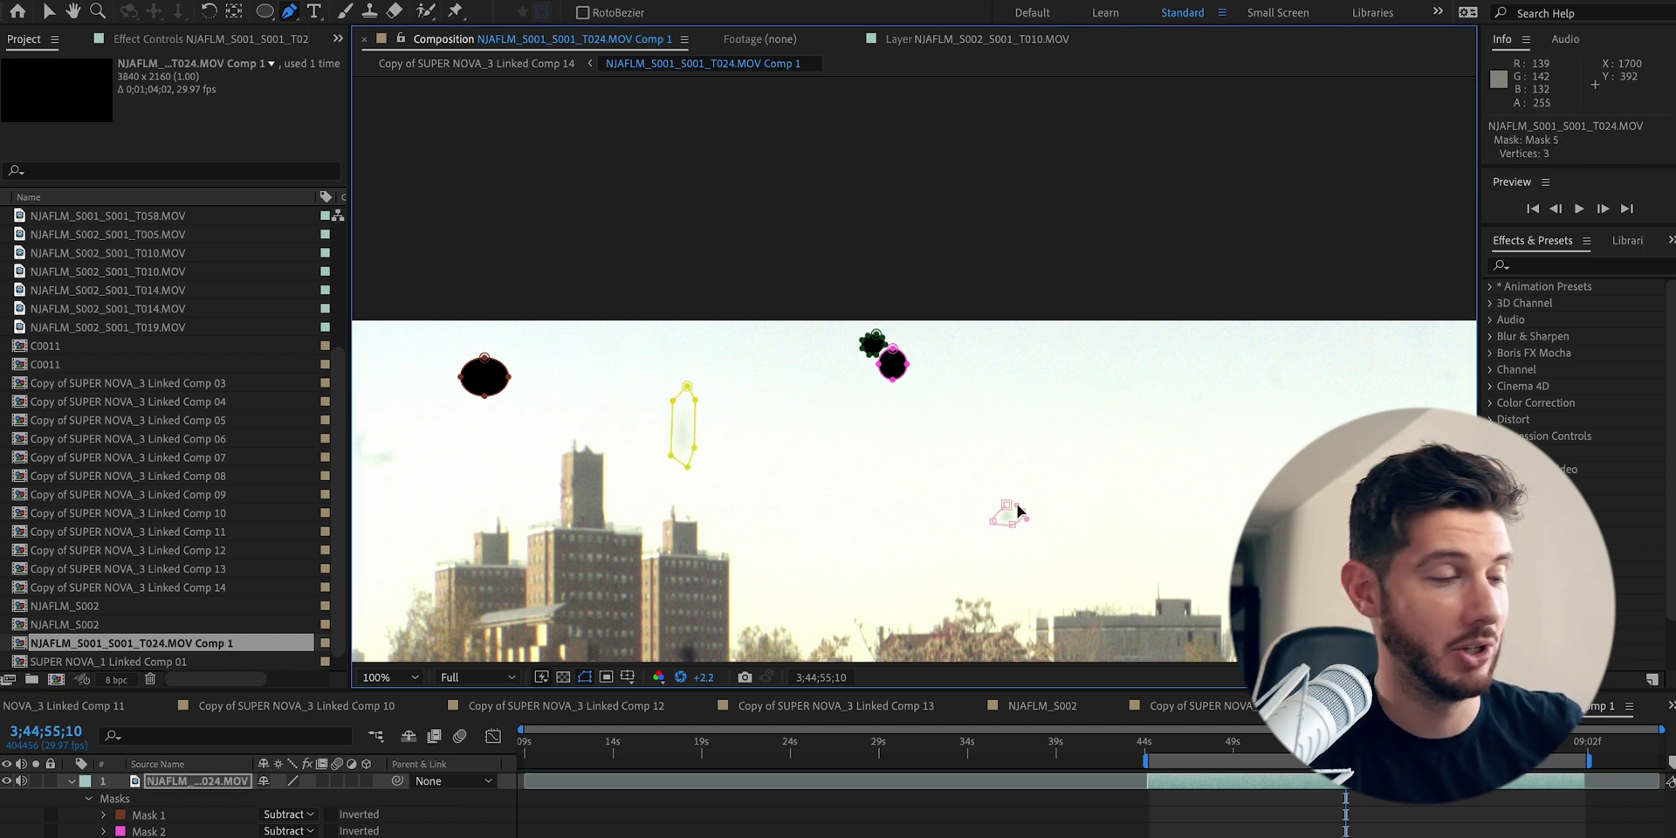
{"action": "left_click", "coordinate": [1008, 526]}
{"action": "left_click", "coordinate": [993, 521]}
{"action": "left_click", "coordinate": [1290, 457]}
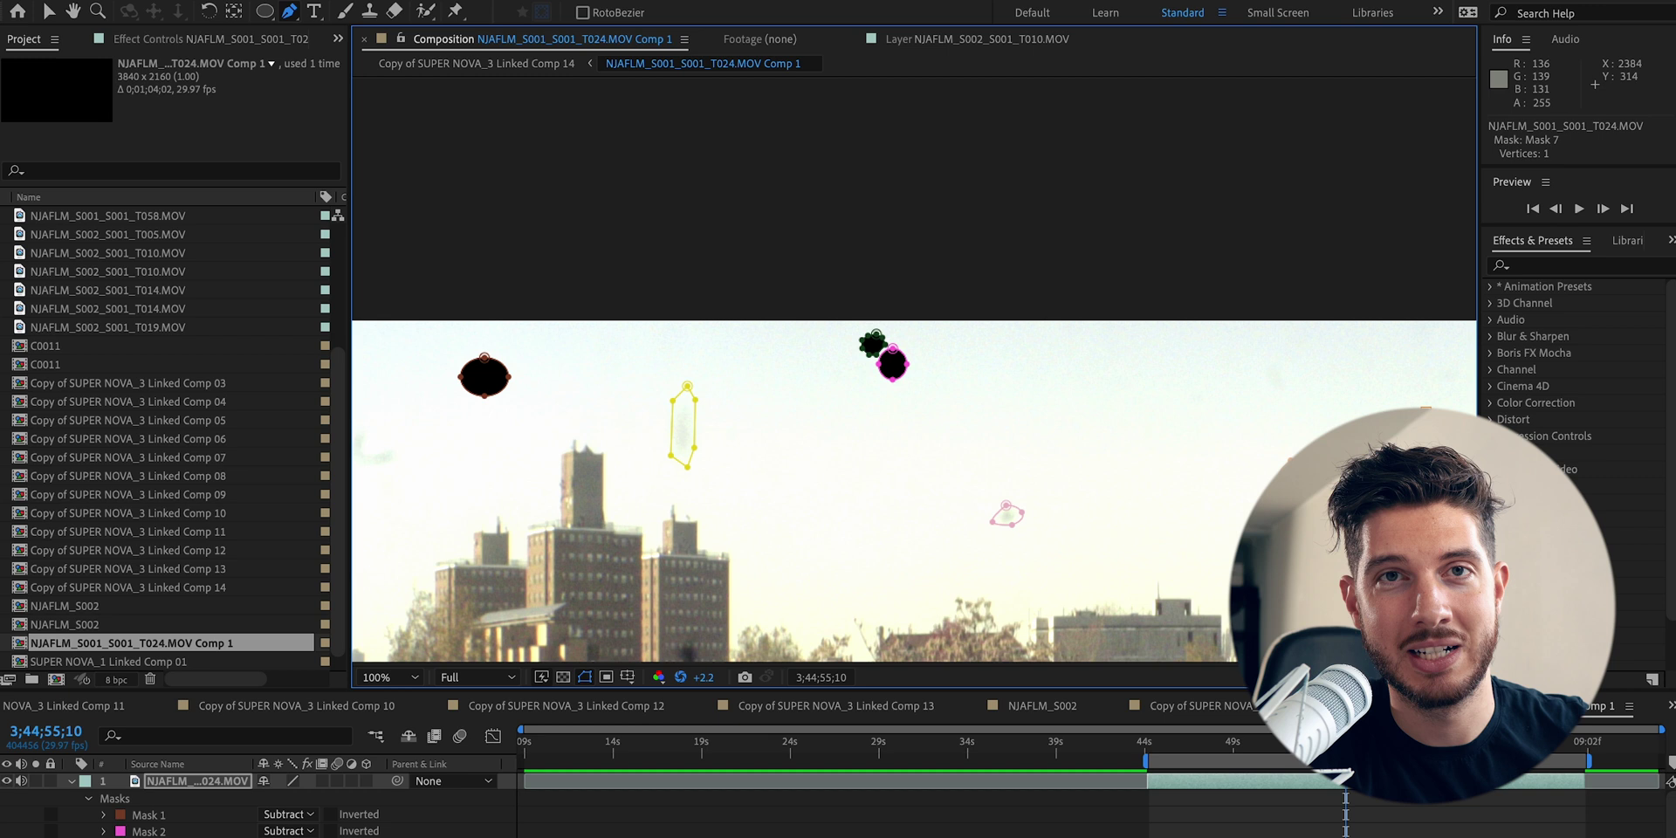
{"action": "key", "text": "ctrl+z"}
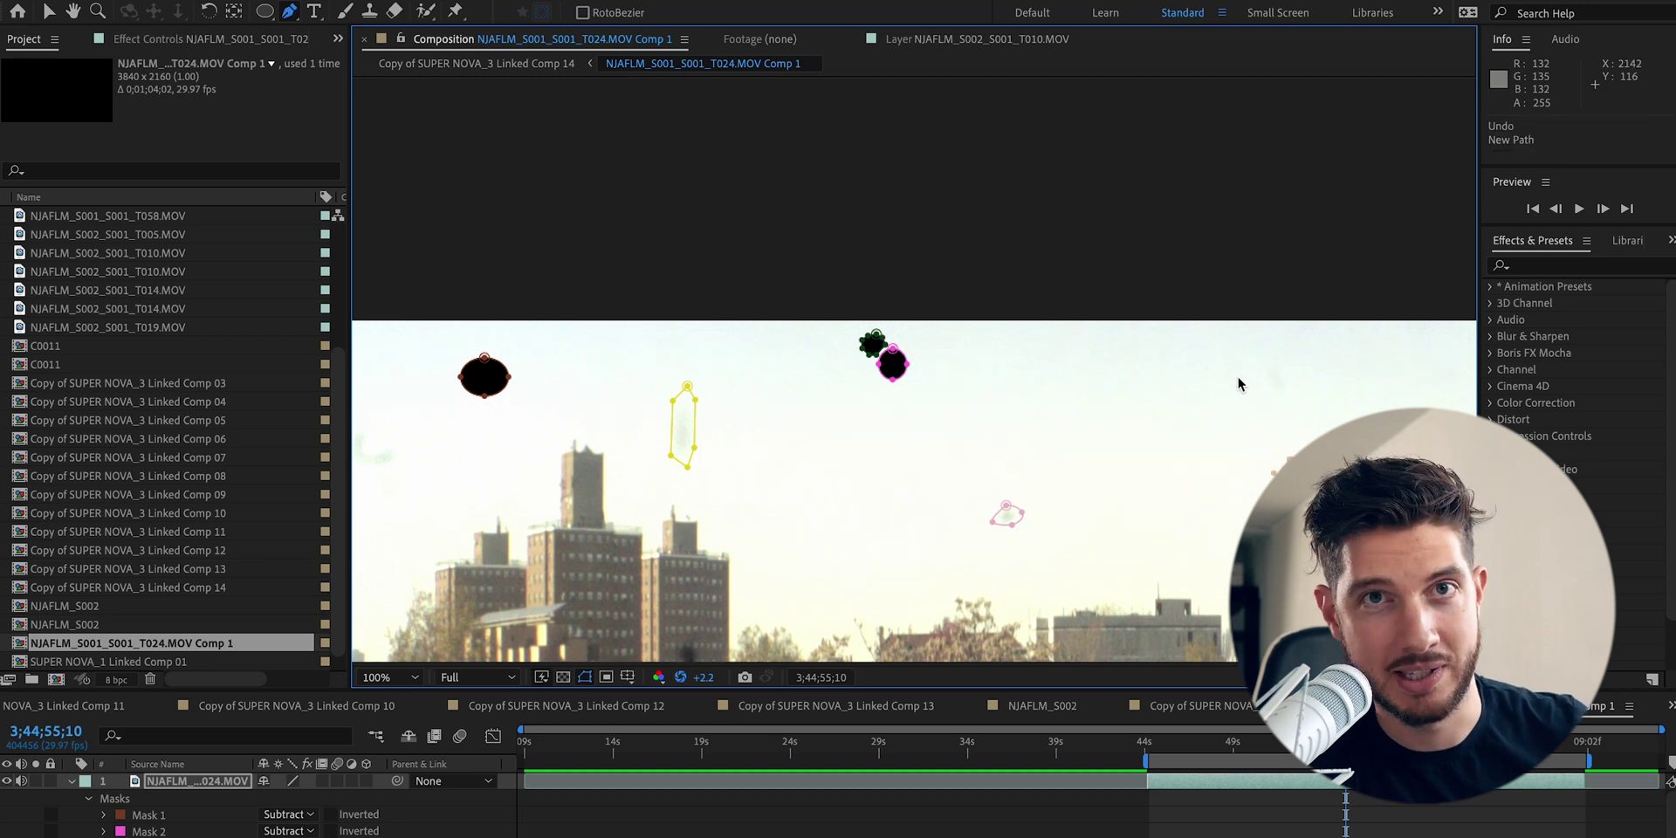
Pen masks around the faint upper-left sky spot and the small upper sky spot.
{"action": "left_click_drag", "start_coordinate": [554, 408], "coordinate": [871, 294]}
{"action": "left_click", "coordinate": [686, 312]}
{"action": "left_click", "coordinate": [668, 323]}
{"action": "left_click", "coordinate": [666, 353]}
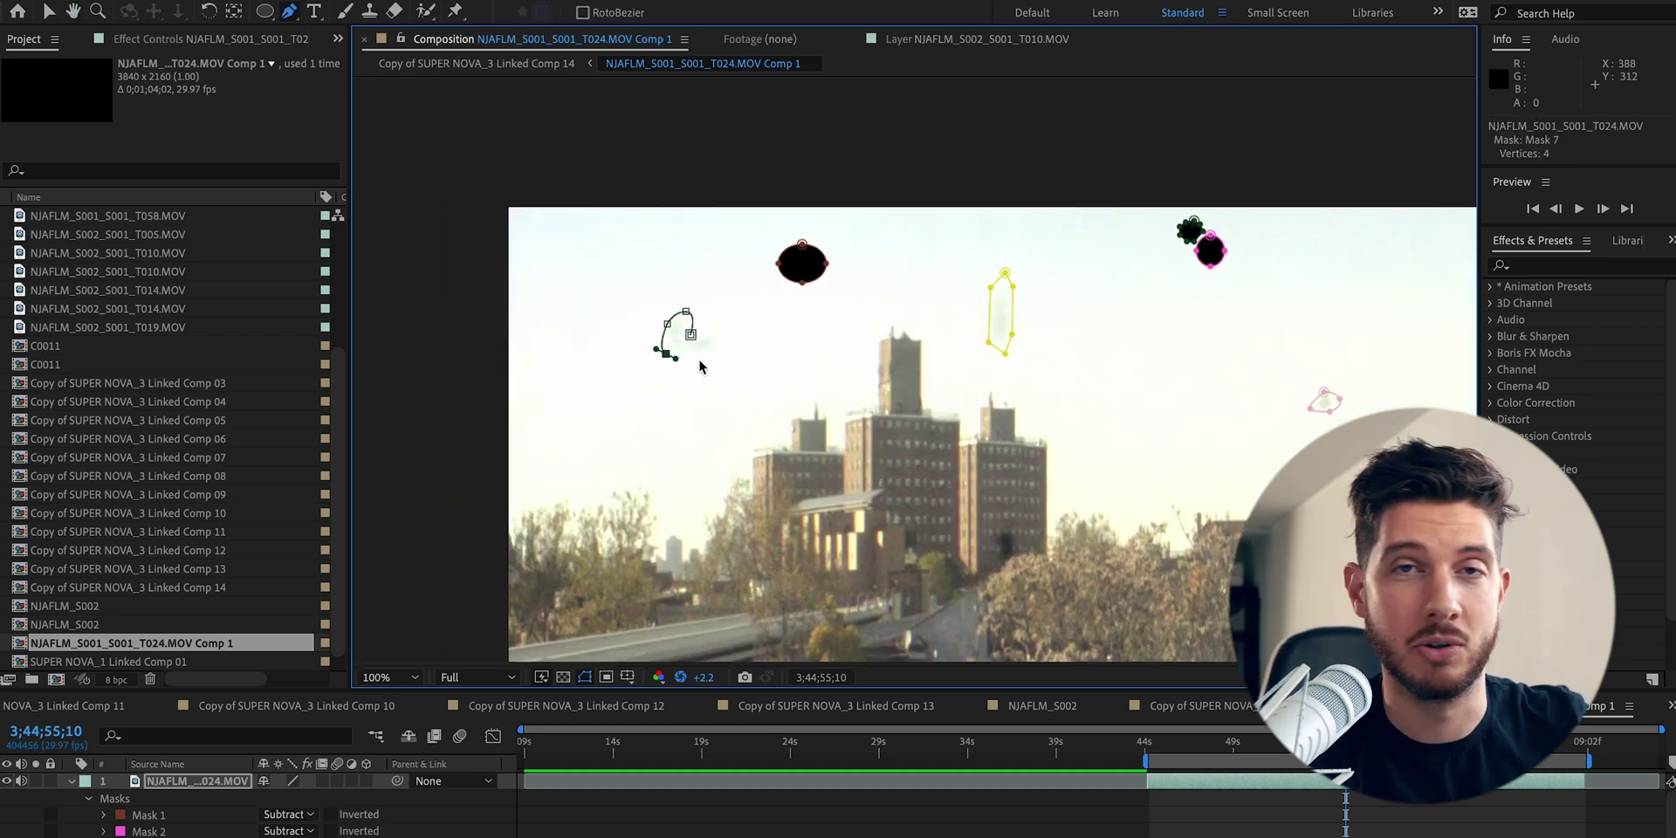
{"action": "left_click", "coordinate": [702, 358]}
{"action": "left_click", "coordinate": [718, 358]}
{"action": "left_click", "coordinate": [719, 347]}
{"action": "left_click", "coordinate": [686, 312]}
{"action": "mouse_move", "coordinate": [1004, 528]}
{"action": "left_mouse_down"}
{"action": "mouse_move", "coordinate": [777, 331]}
{"action": "mouse_move", "coordinate": [286, 508]}
{"action": "left_mouse_up"}
{"action": "left_click", "coordinate": [779, 329]}
{"action": "left_click", "coordinate": [777, 388]}
{"action": "left_click", "coordinate": [796, 371]}
{"action": "left_click", "coordinate": [779, 329]}
{"action": "left_click", "coordinate": [1185, 200]}
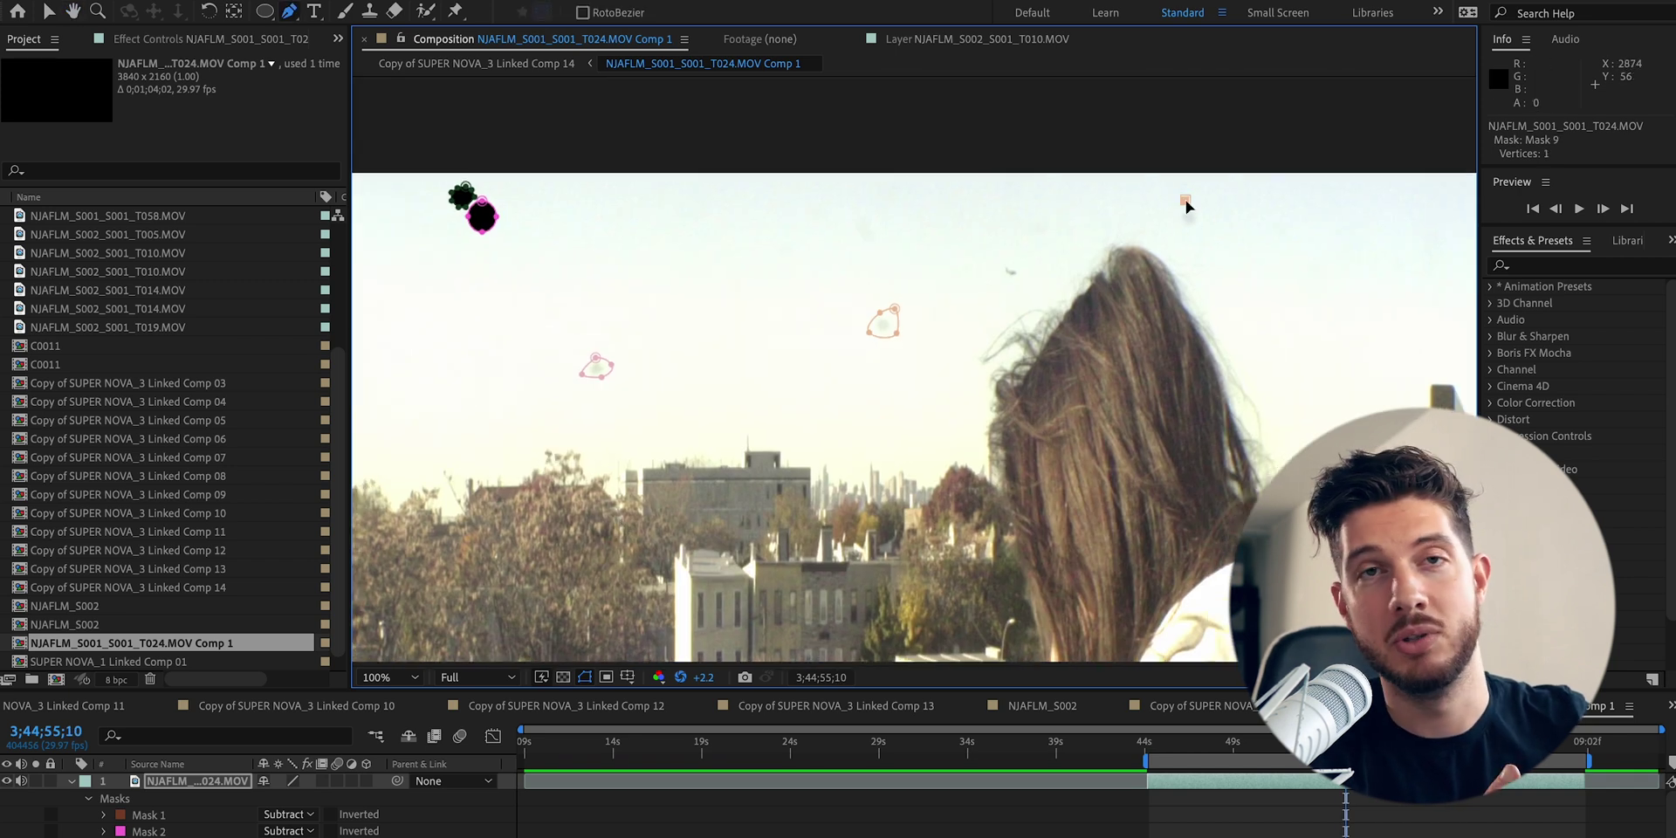
{"action": "left_click", "coordinate": [1177, 226]}
{"action": "left_click", "coordinate": [1200, 229]}
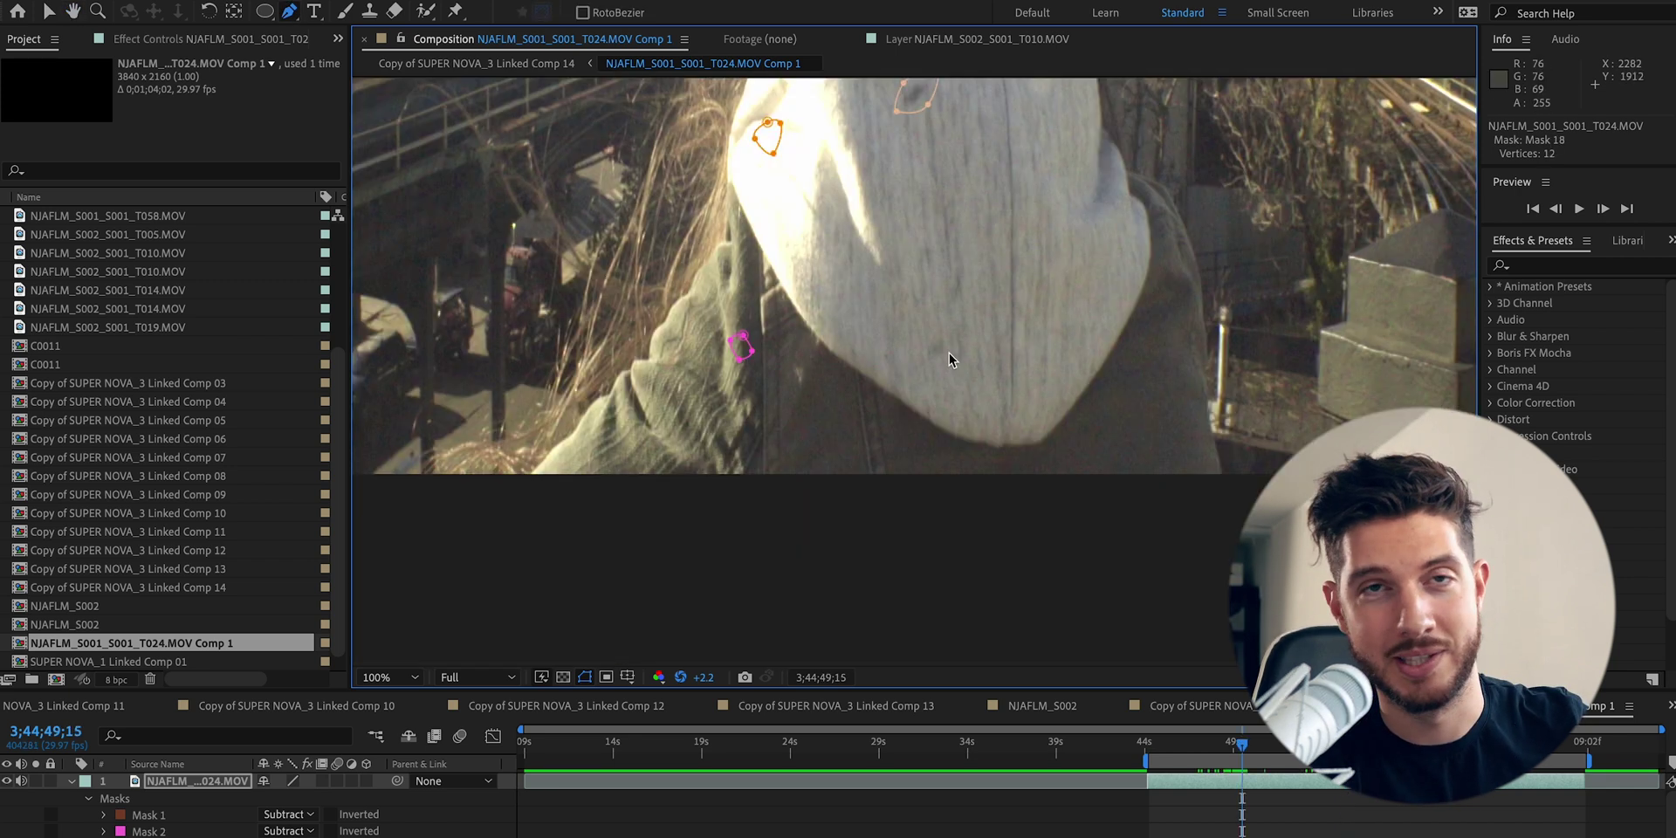
Outline the spot on the white hood with the Pen tool.
{"action": "left_click", "coordinate": [965, 299]}
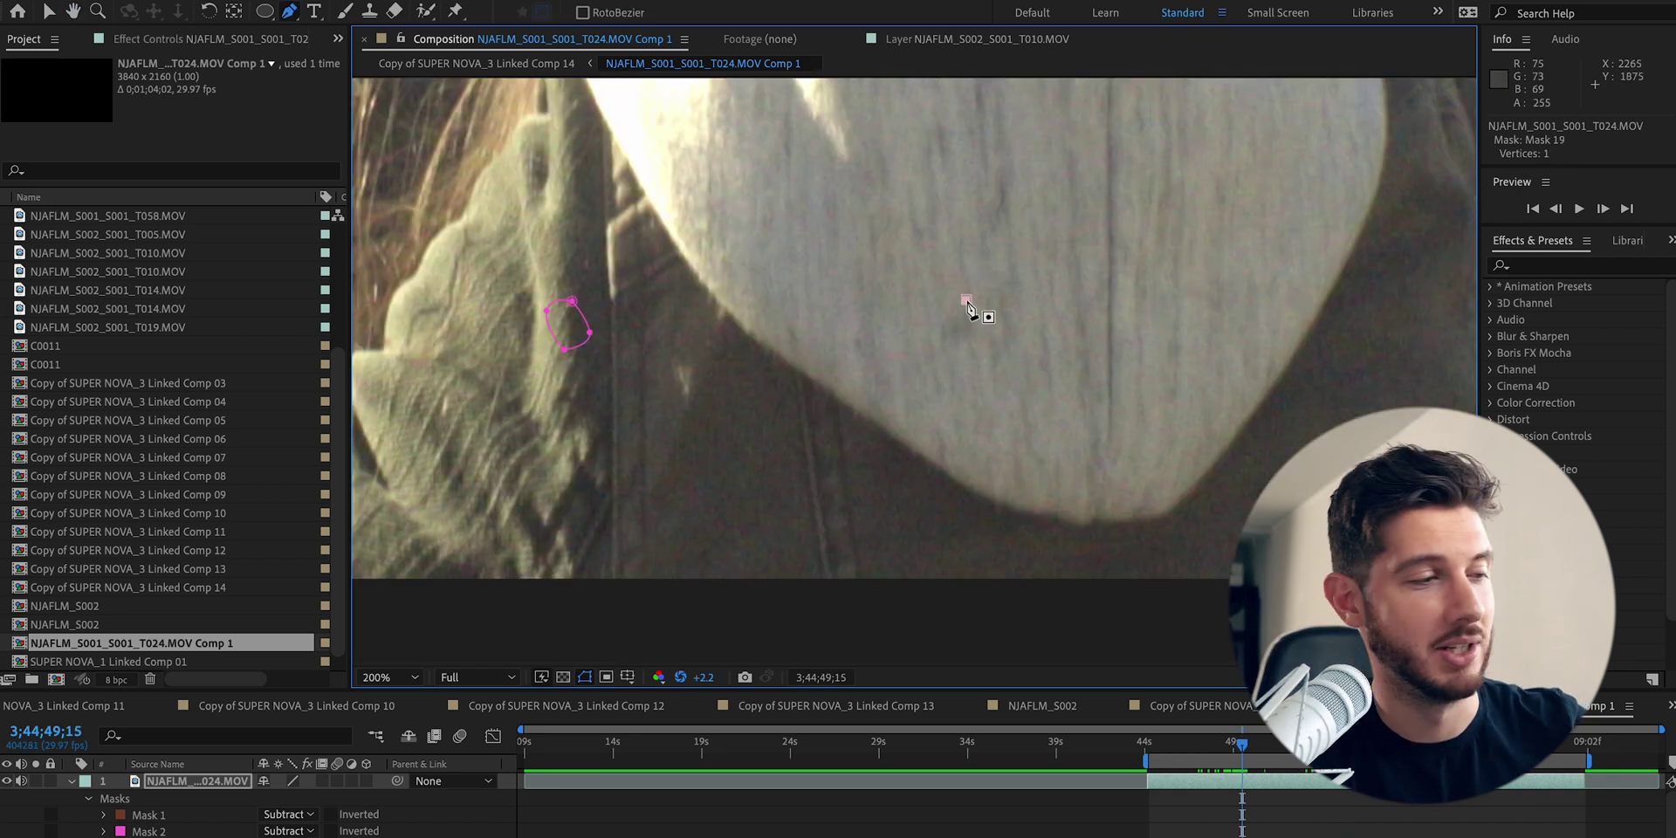
{"action": "left_click", "coordinate": [936, 346]}
{"action": "left_click", "coordinate": [955, 347]}
{"action": "left_click", "coordinate": [974, 348]}
{"action": "left_click", "coordinate": [993, 340]}
{"action": "left_click", "coordinate": [987, 315]}
Close the hood-spot mask and set Masks 4 through 19 to Subtract.
{"action": "left_click", "coordinate": [967, 299]}
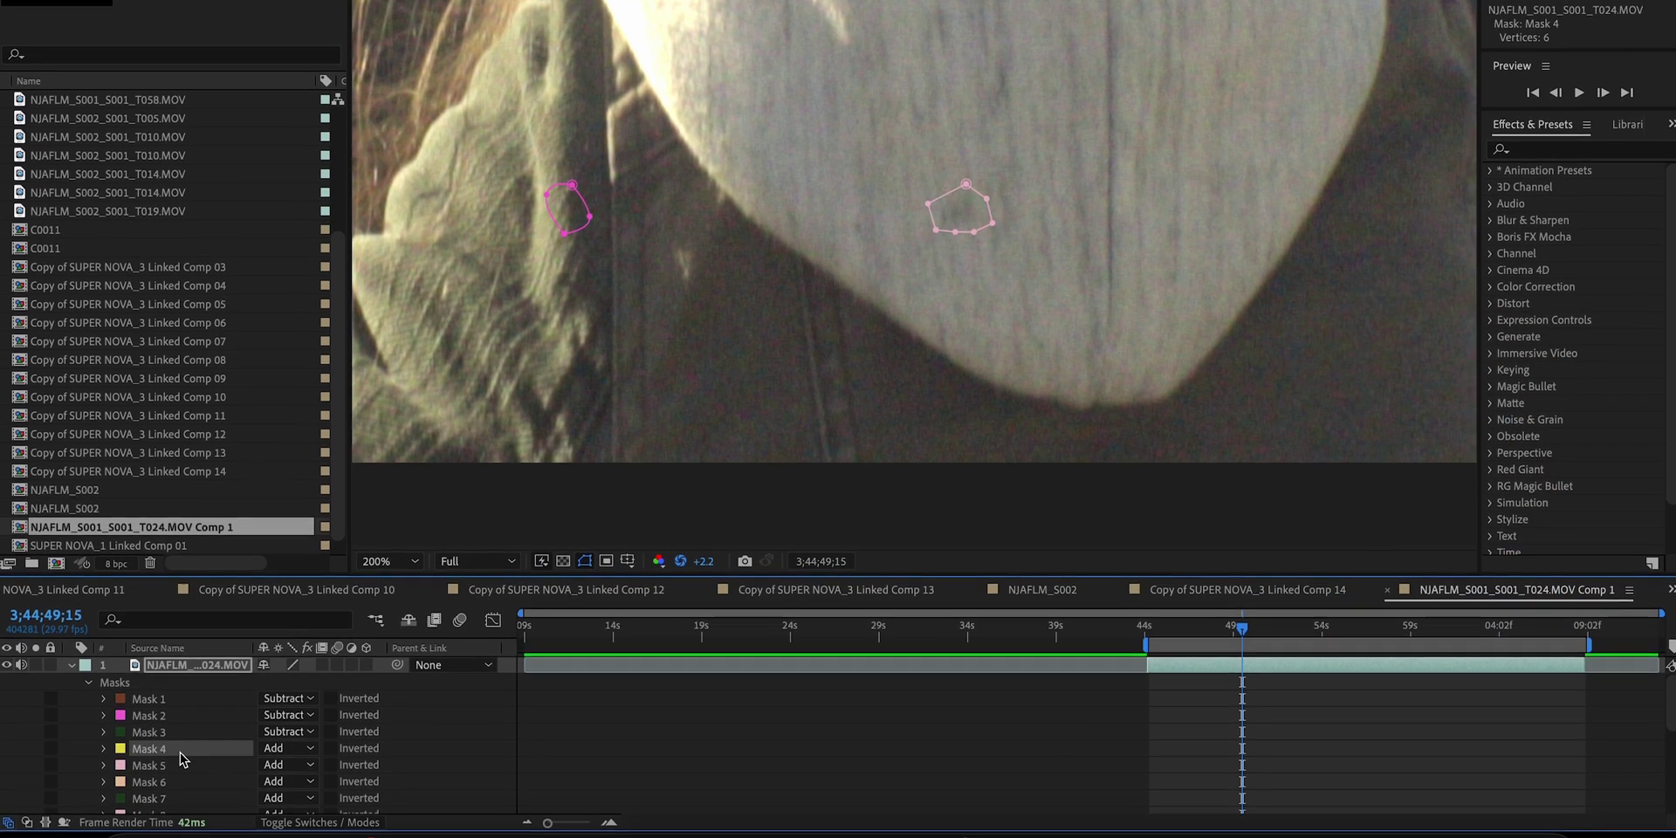
{"action": "scroll", "coordinate": [180, 755], "scroll_direction": "down", "scroll_amount": 5}
{"action": "left_click", "coordinate": [174, 772], "text": "shift"}
{"action": "left_click", "coordinate": [301, 753]}
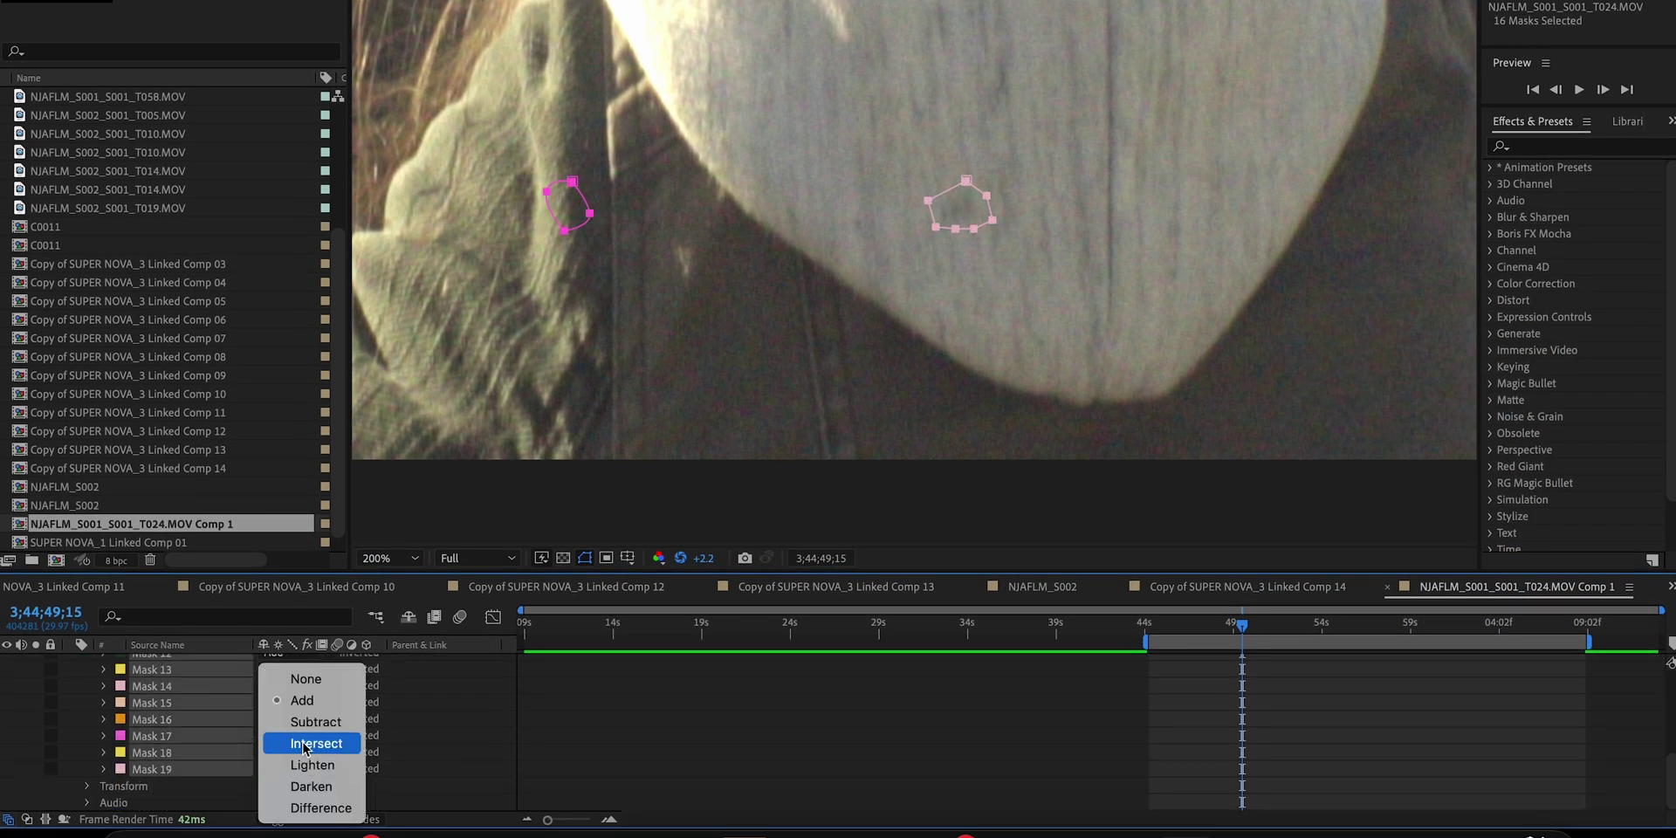
{"action": "left_click", "coordinate": [315, 722]}
Give all nineteen masks a 20-pixel Mask Feather.
{"action": "scroll", "coordinate": [192, 769], "scroll_direction": "up", "scroll_amount": 10}
{"action": "left_click", "coordinate": [155, 700], "text": "shift"}
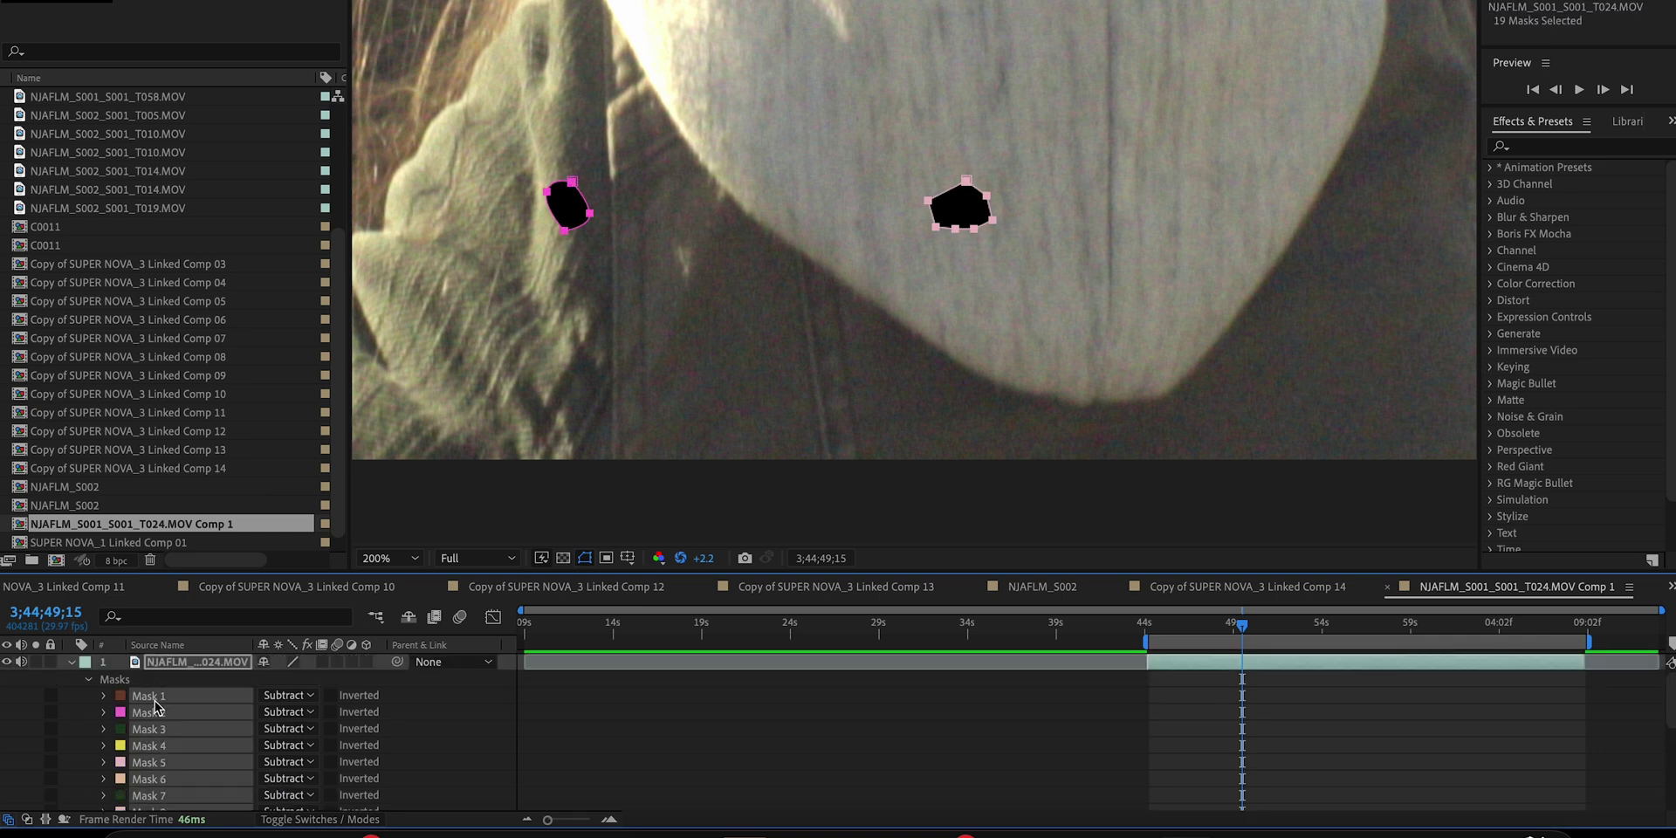
{"action": "type", "text": "f"}
{"action": "type", "text": "3"}
{"action": "key", "text": "Return"}
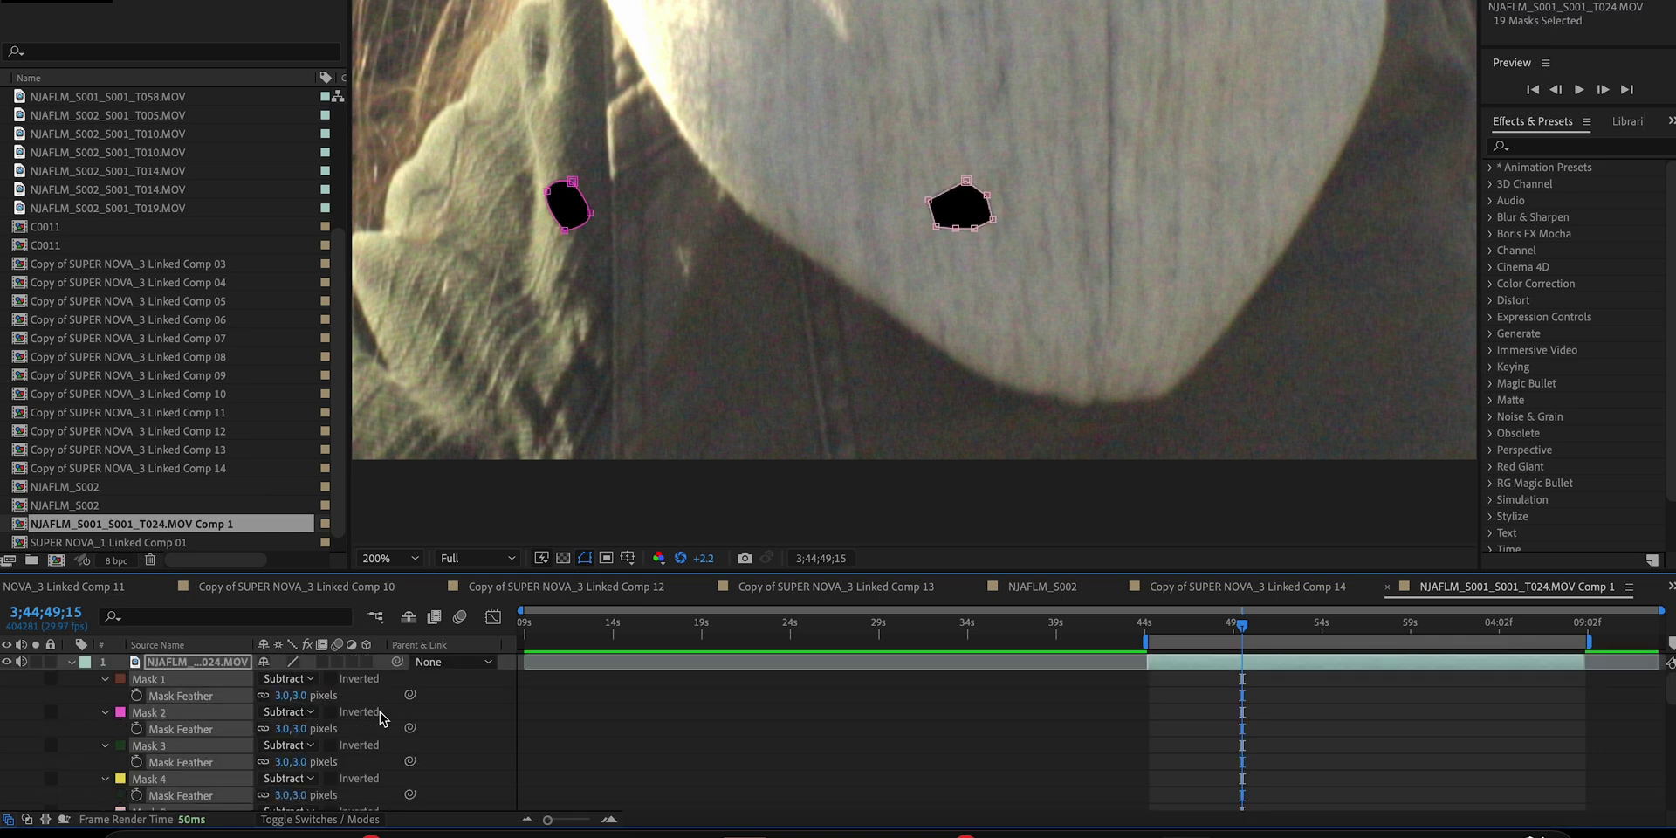
{"action": "left_click", "coordinate": [585, 559]}
{"action": "left_click", "coordinate": [283, 696]}
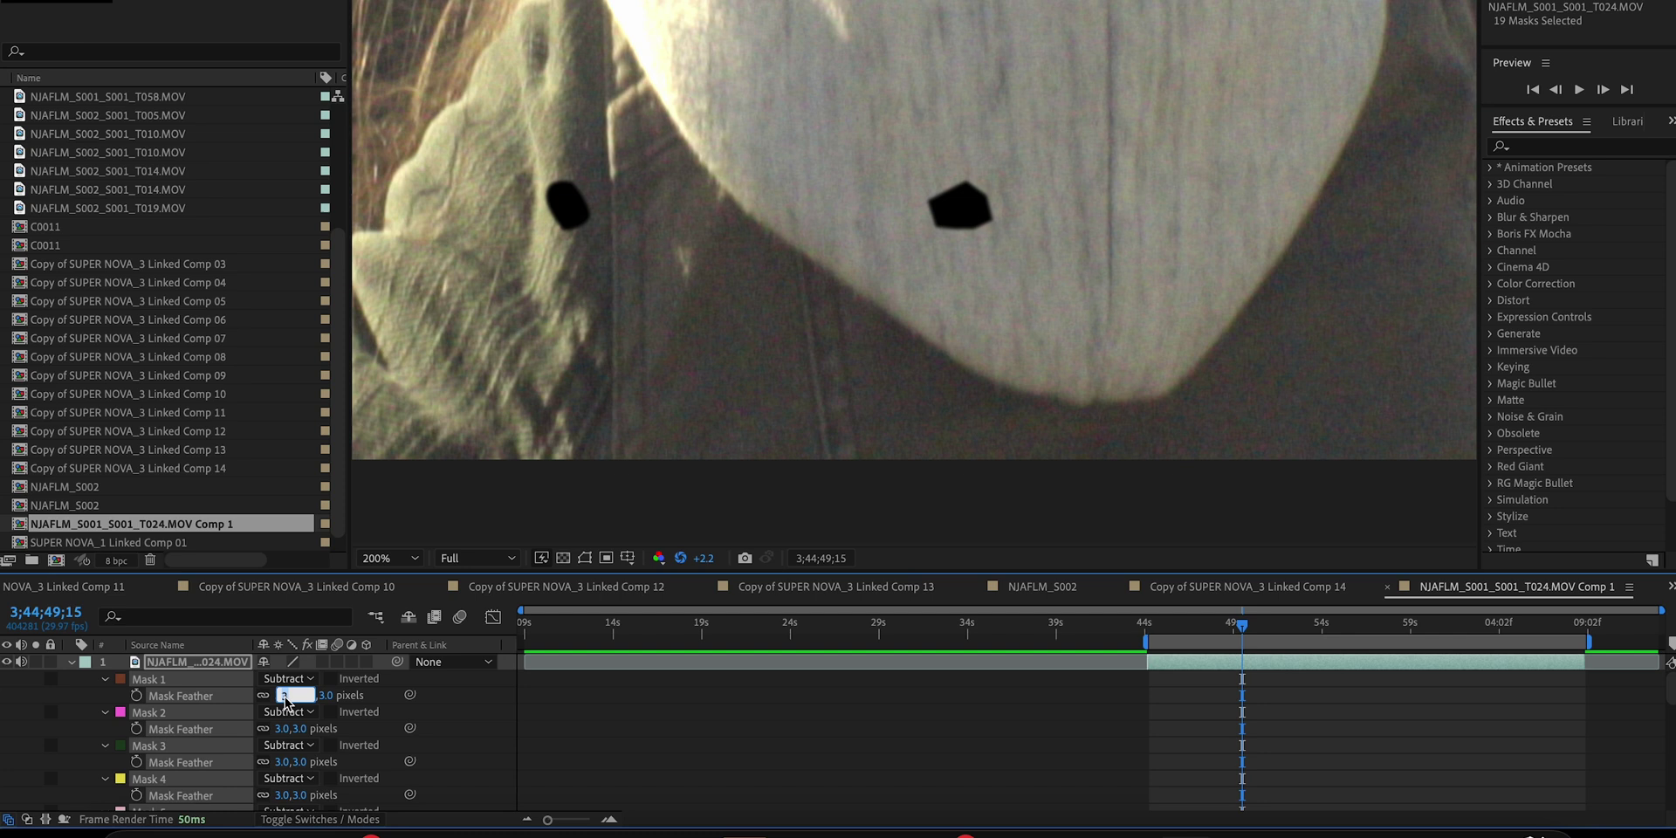
{"action": "type", "text": "10"}
{"action": "key", "text": "Return"}
{"action": "left_click_drag", "start_coordinate": [282, 696], "coordinate": [299, 696]}
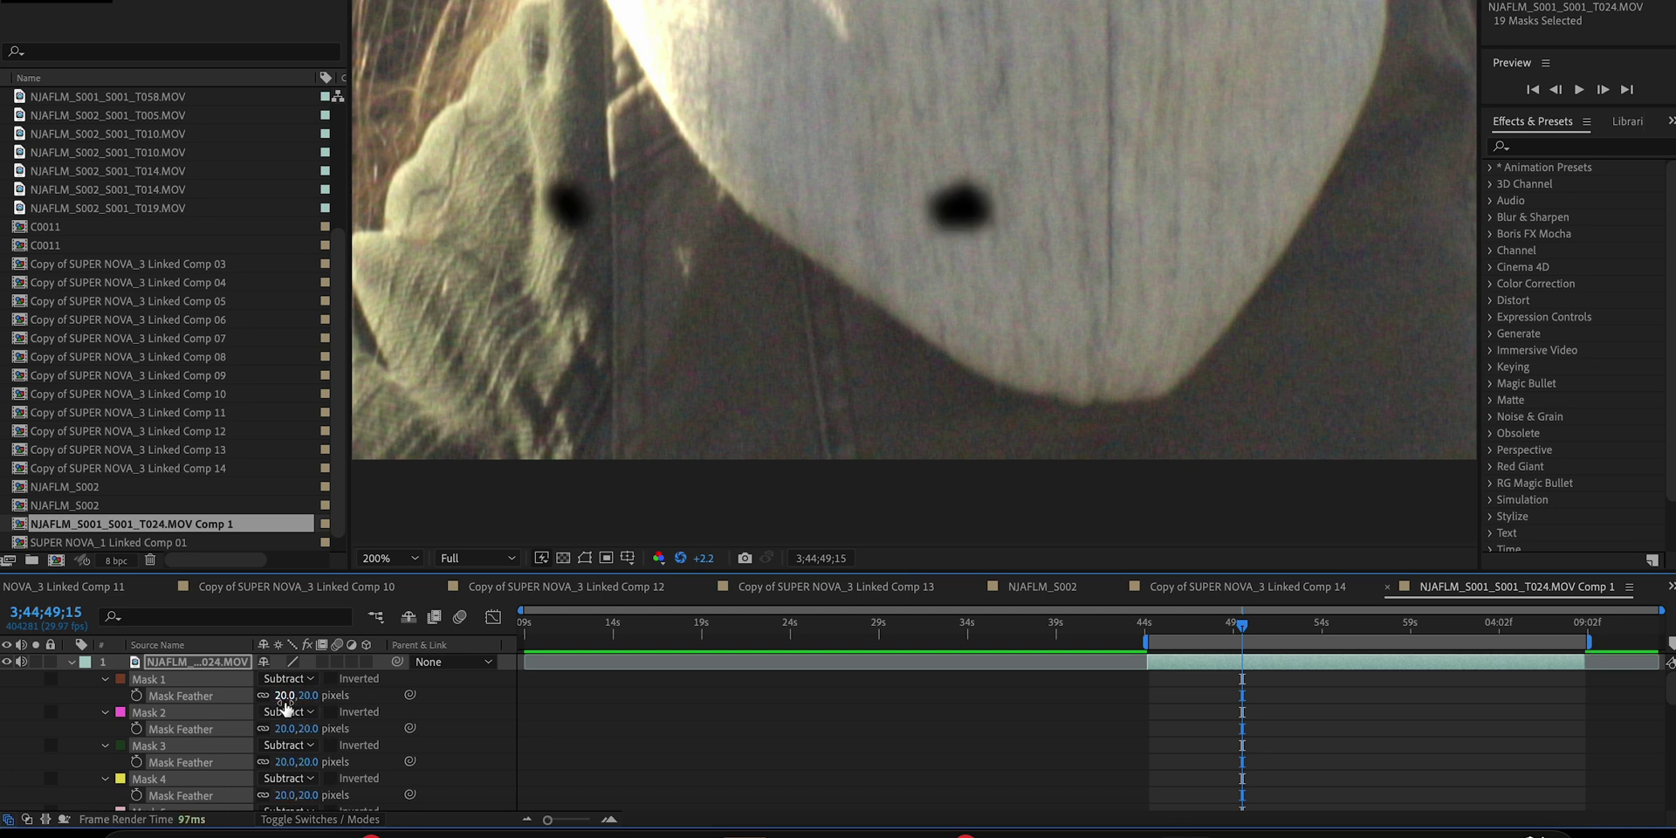
Reset the preview exposure to +0.0 and recentre the whole frame in the viewer.
{"action": "left_click_drag", "start_coordinate": [702, 559], "coordinate": [705, 564]}
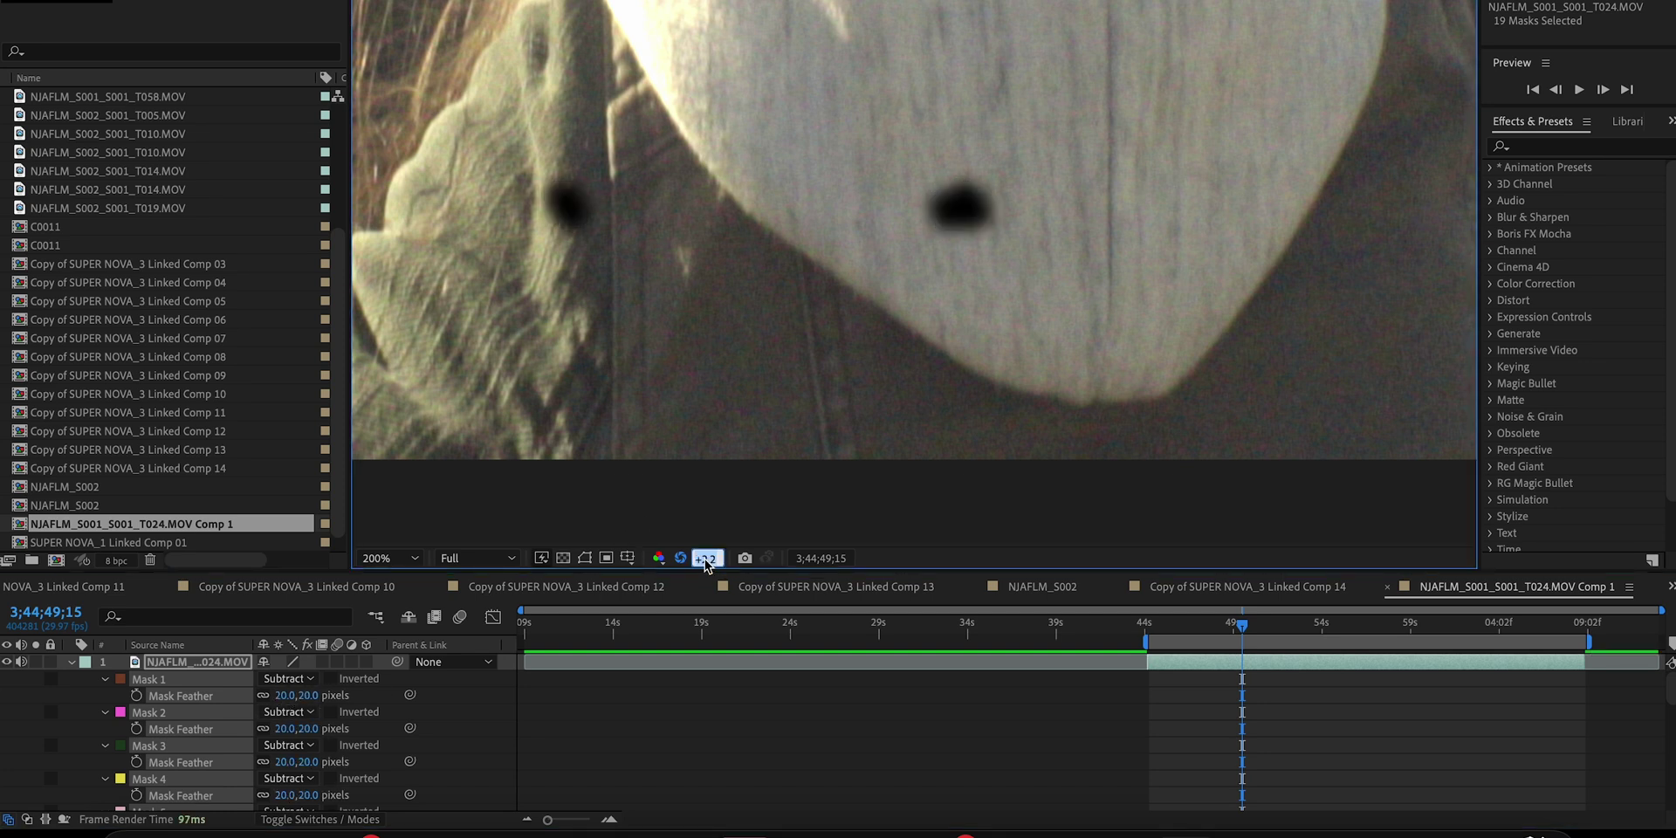
{"action": "type", "text": "0"}
{"action": "key", "text": "Return"}
{"action": "left_click", "coordinate": [72, 665]}
{"action": "scroll", "coordinate": [917, 74], "scroll_direction": "down", "scroll_amount": 4}
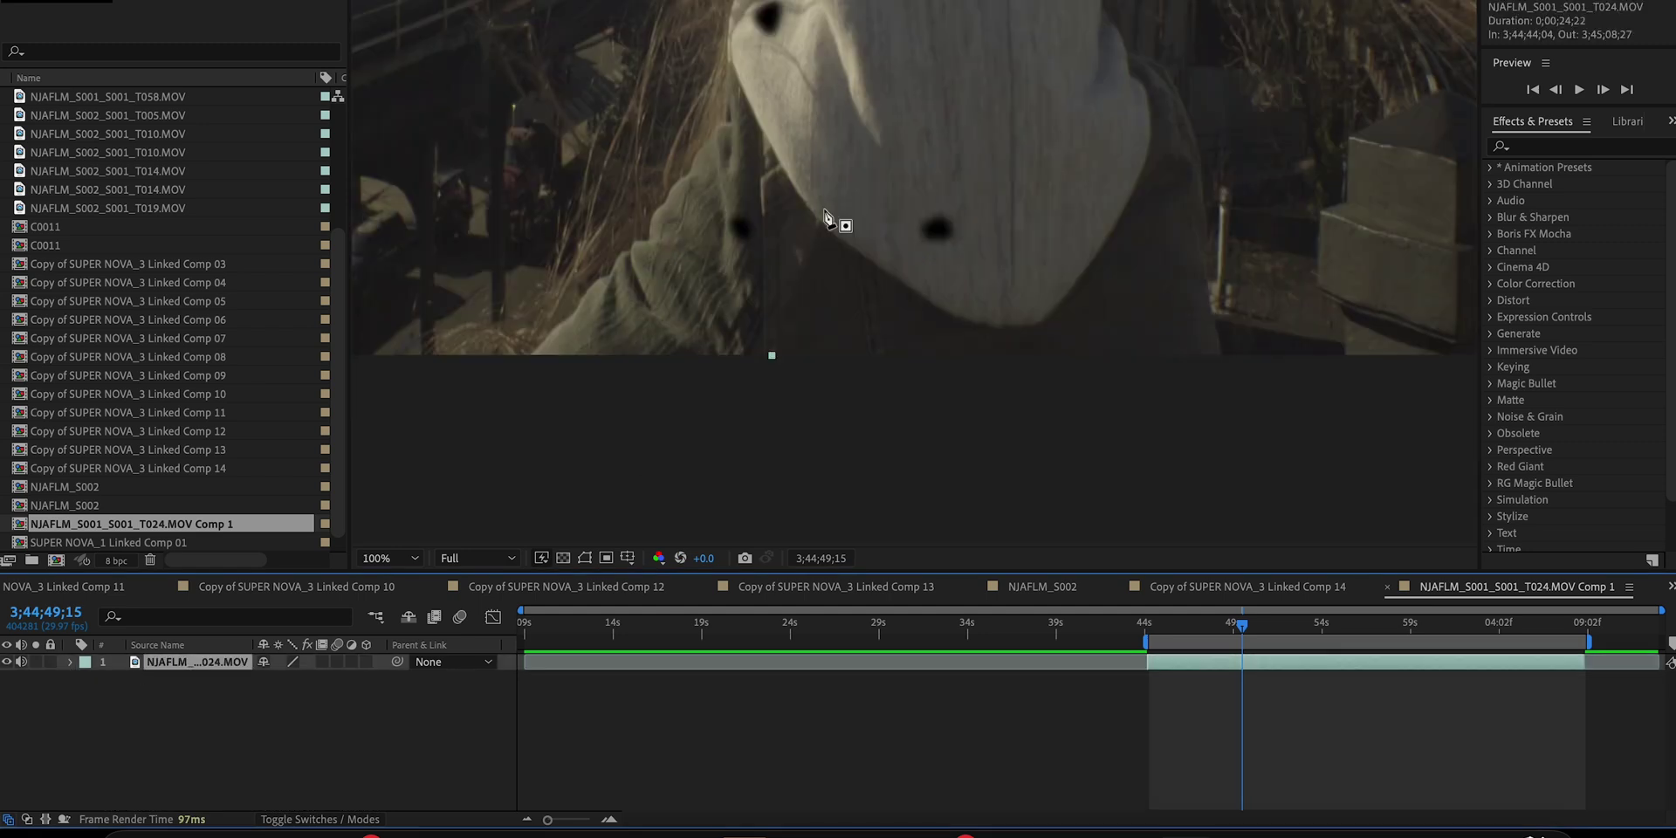
{"action": "left_click_drag", "start_coordinate": [934, 70], "coordinate": [964, 292]}
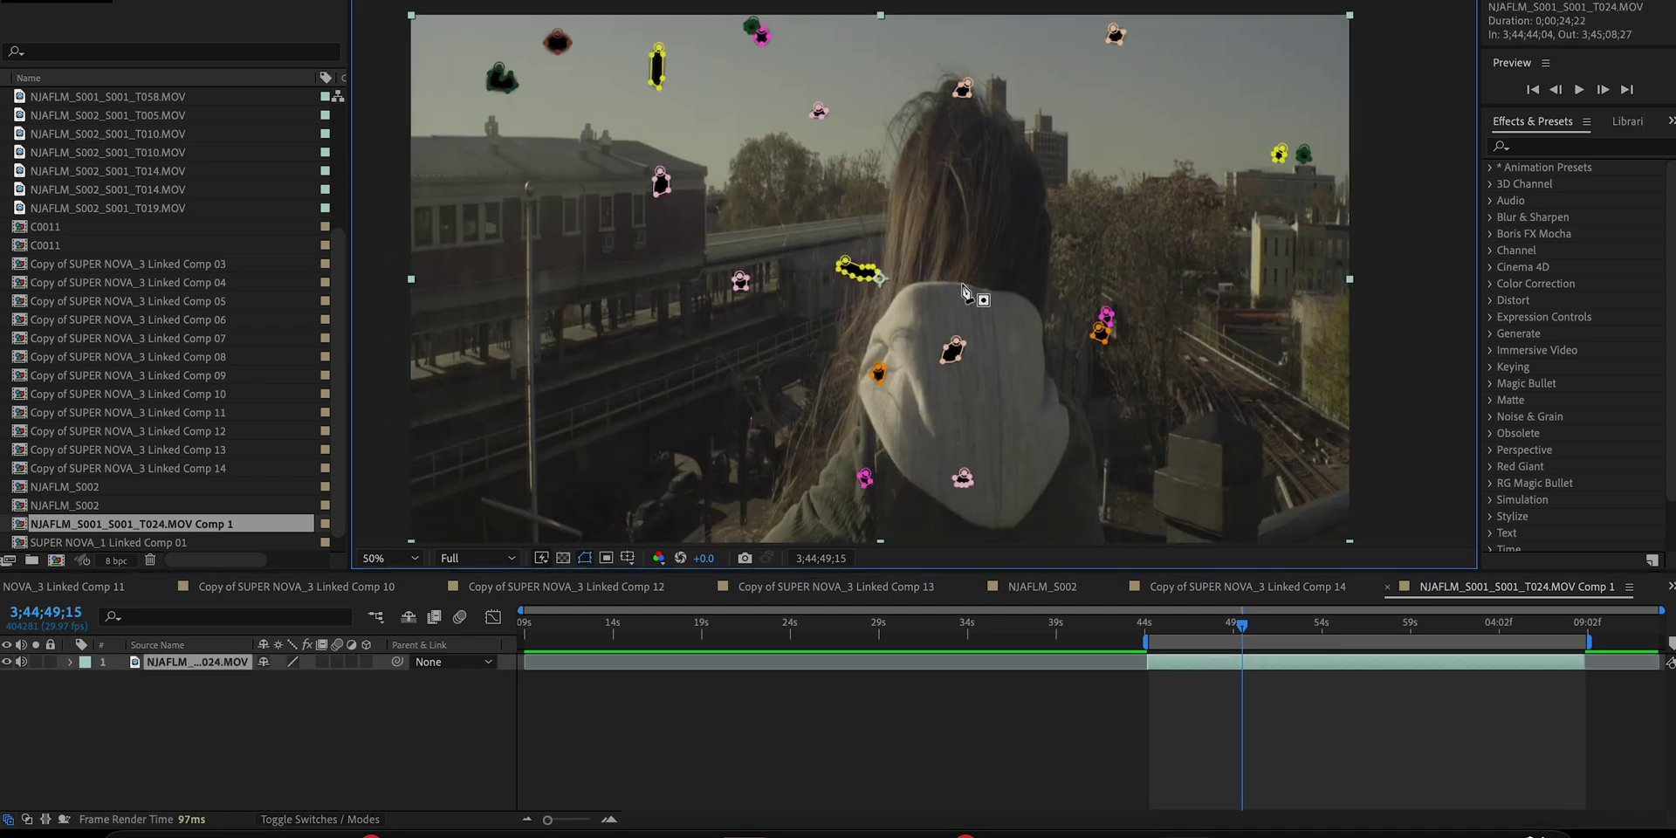
{"action": "scroll", "coordinate": [997, 241], "scroll_direction": "down", "scroll_amount": 2}
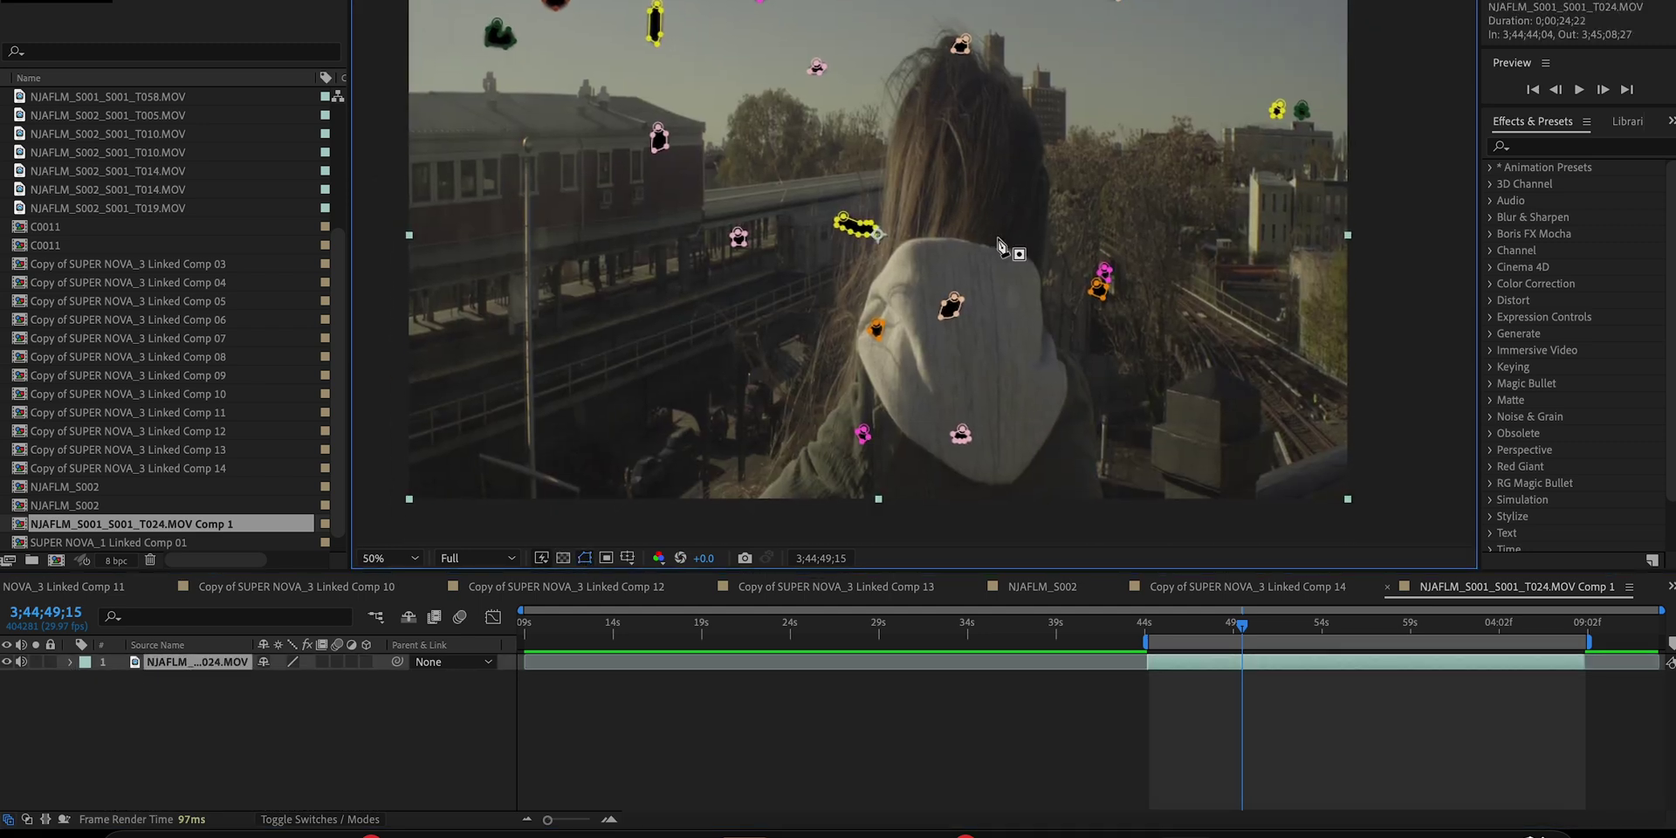
Open the Content-Aware Fill panel from the Window menu and enlarge it.
{"action": "left_click", "coordinate": [129, 741]}
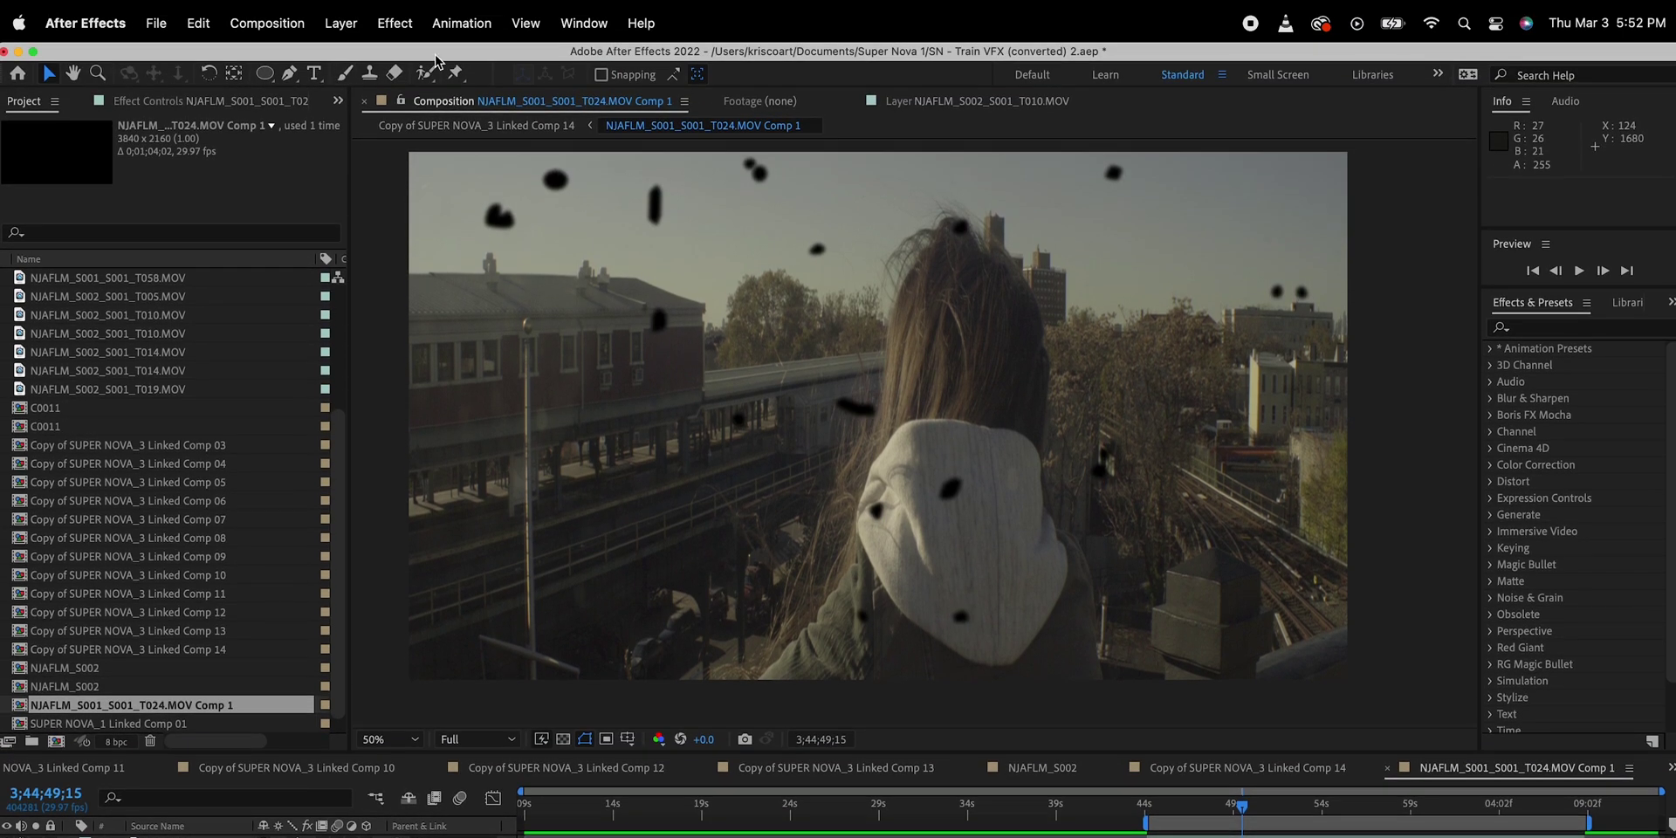
{"action": "left_click", "coordinate": [583, 23]}
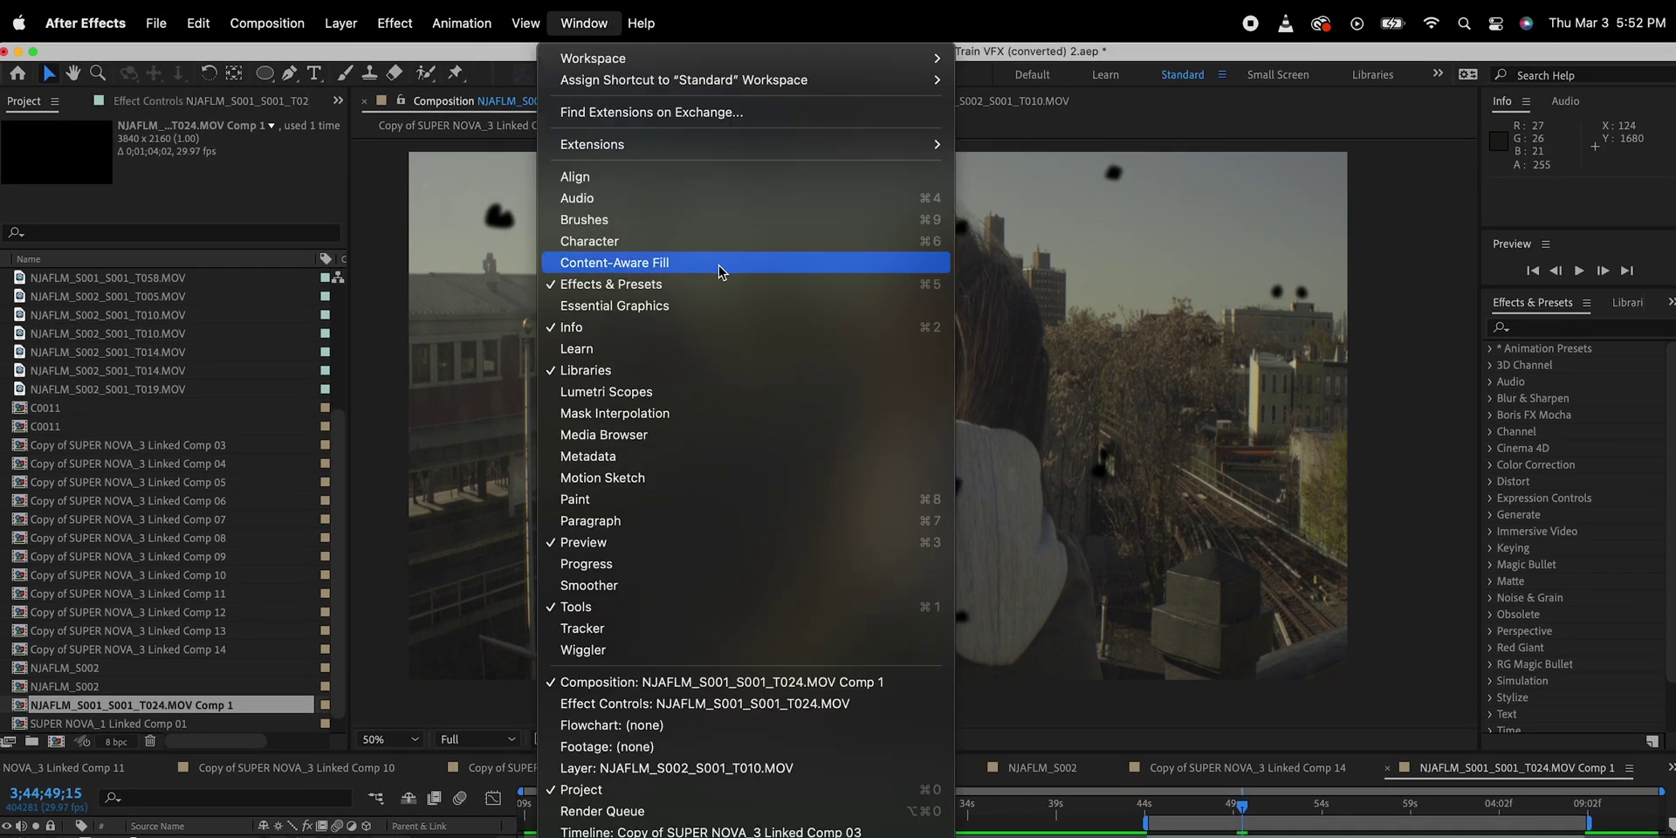
{"action": "left_click", "coordinate": [721, 263]}
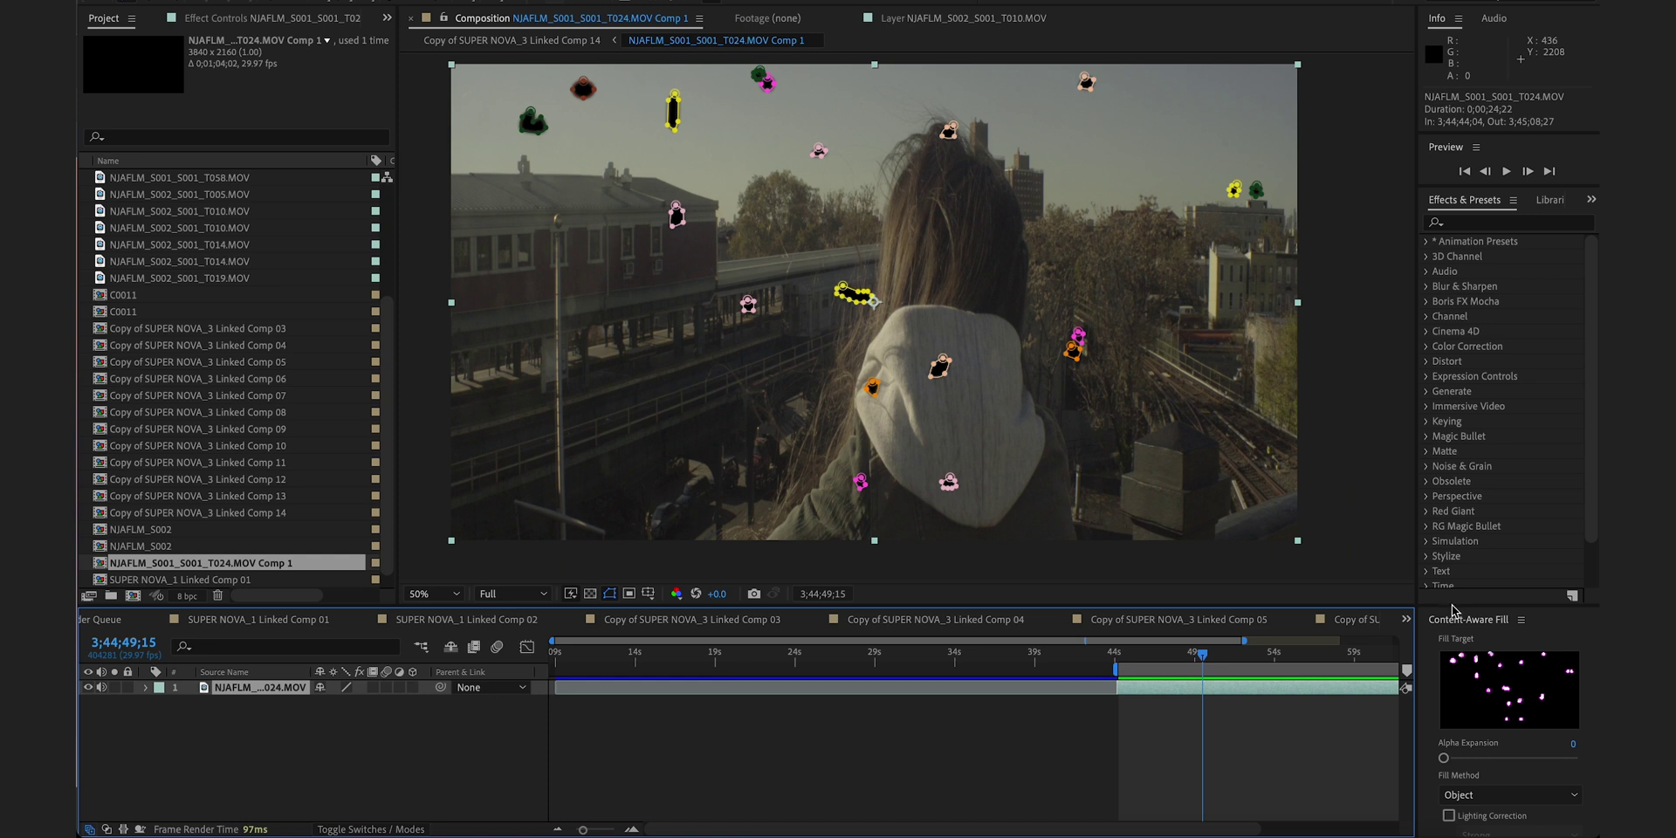
{"action": "left_click_drag", "start_coordinate": [1453, 608], "coordinate": [1484, 458]}
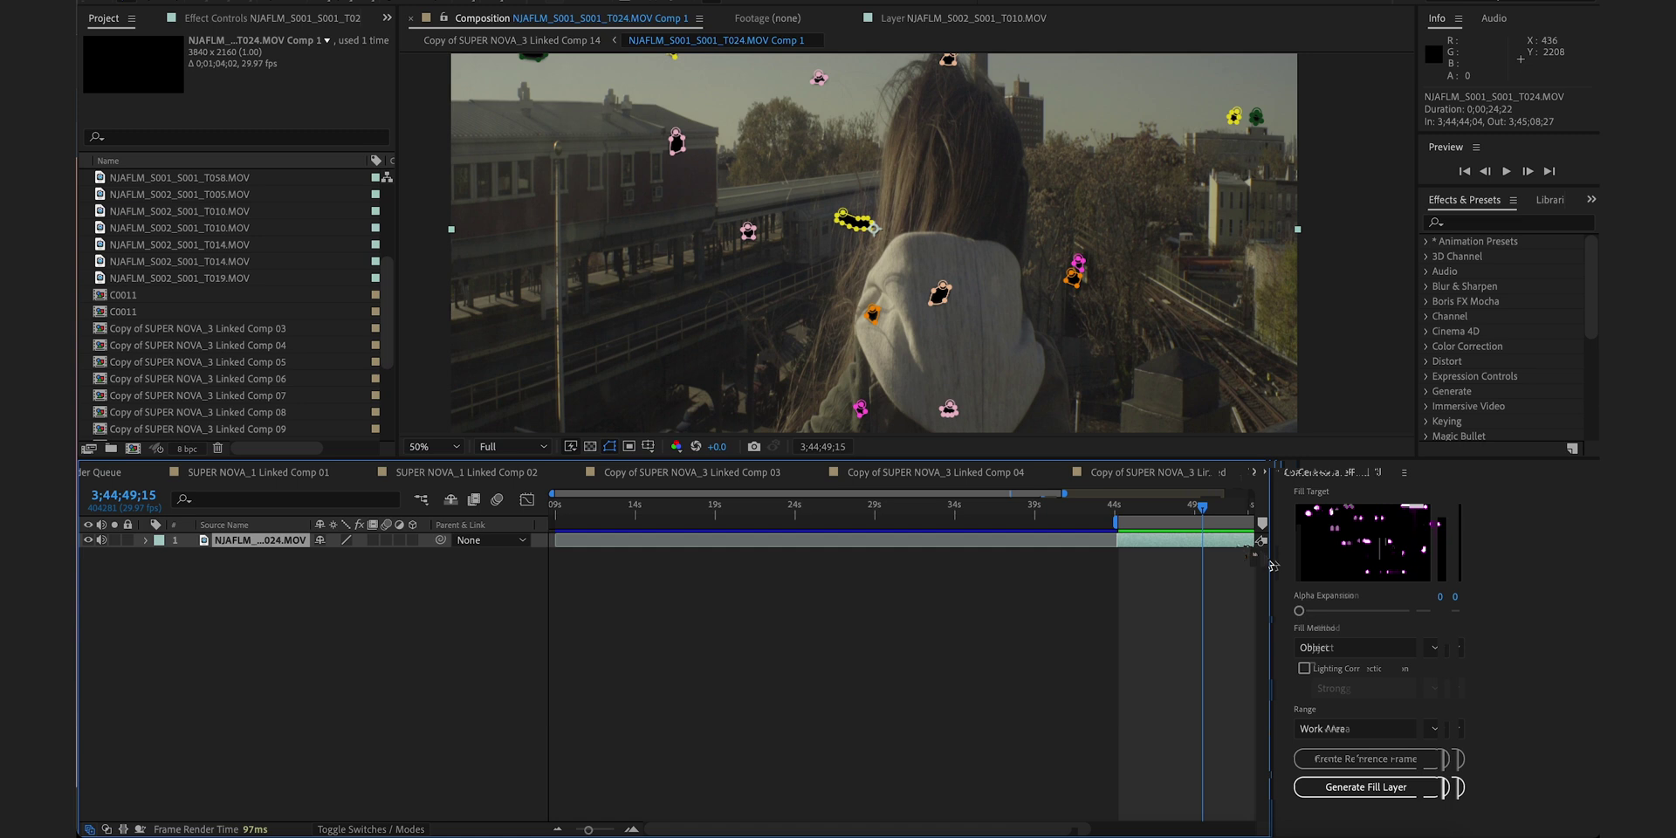
{"action": "left_click_drag", "start_coordinate": [1272, 566], "coordinate": [1235, 565]}
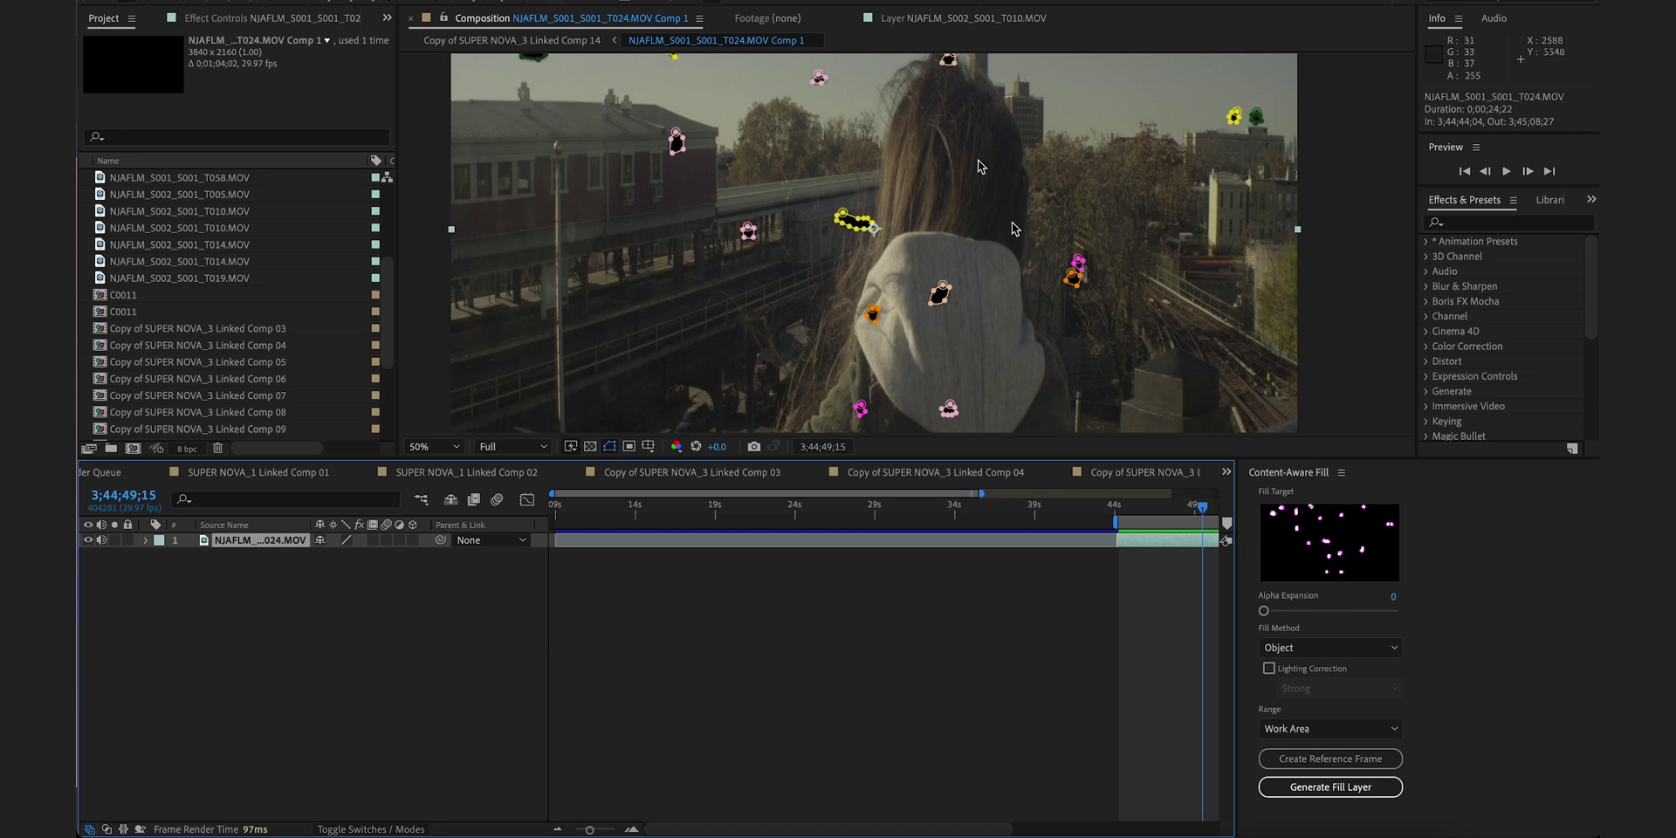
{"action": "scroll", "coordinate": [1121, 576], "scroll_direction": "right", "scroll_amount": 5}
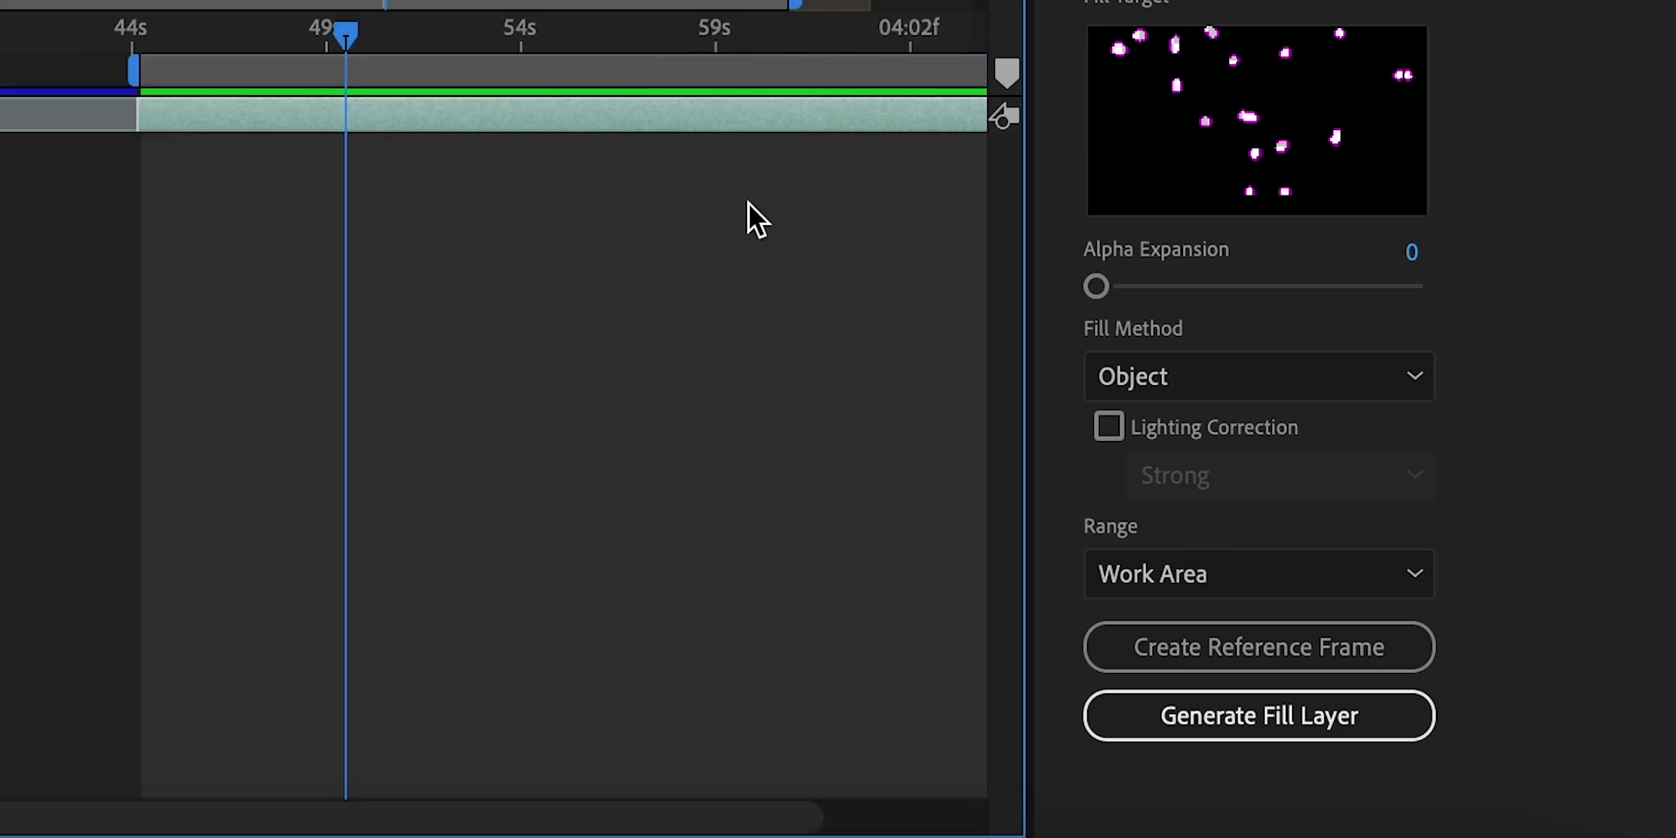
Generate the Content-Aware Fill layer using the Object method over the Work Area.
{"action": "left_click", "coordinate": [1208, 709]}
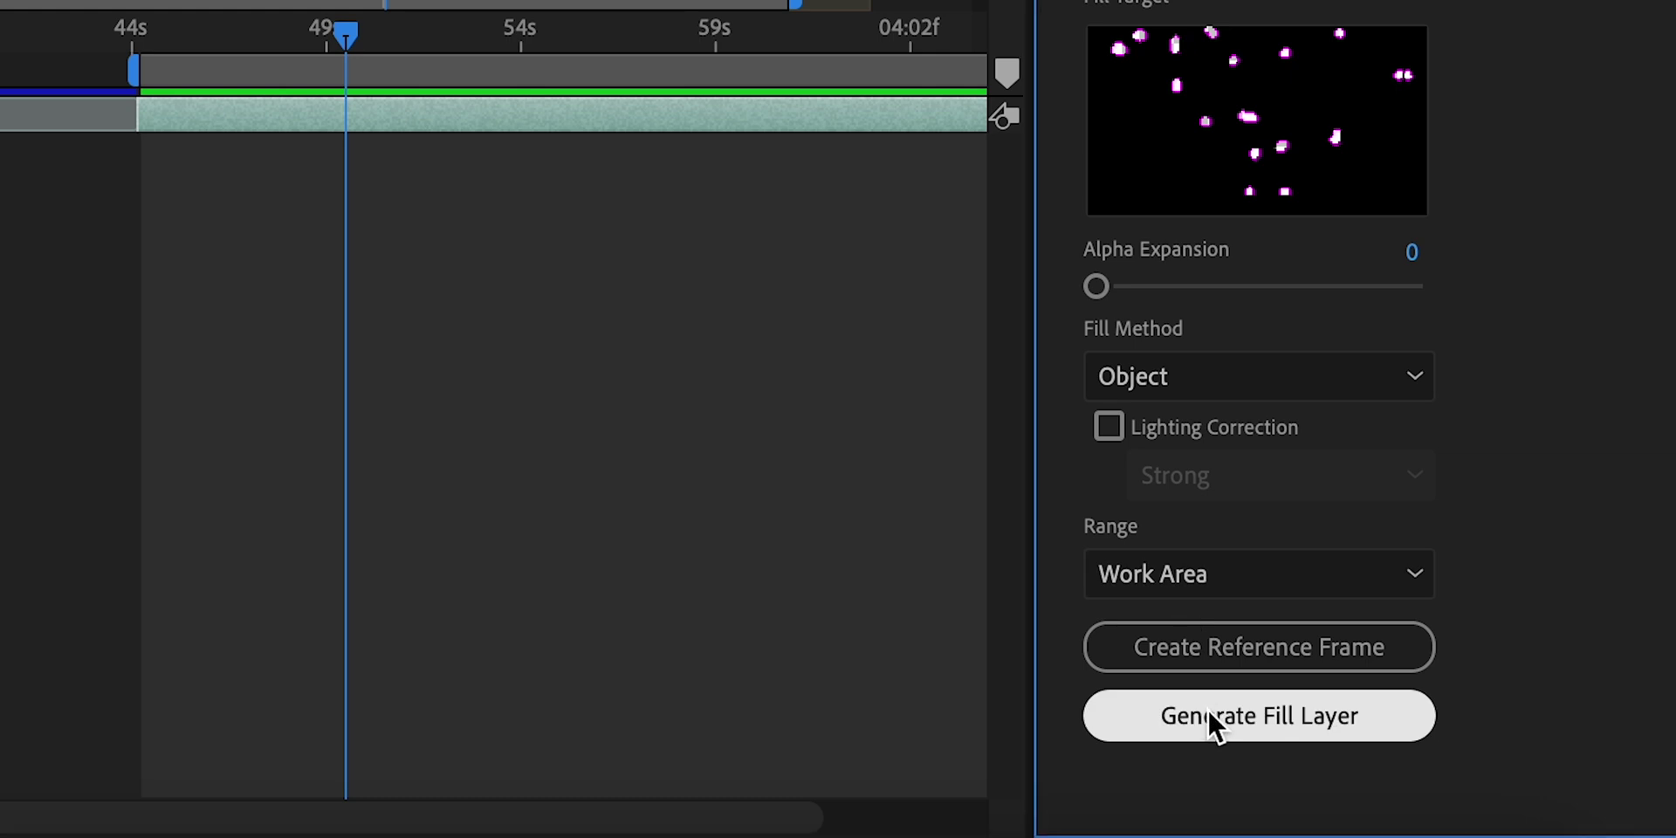